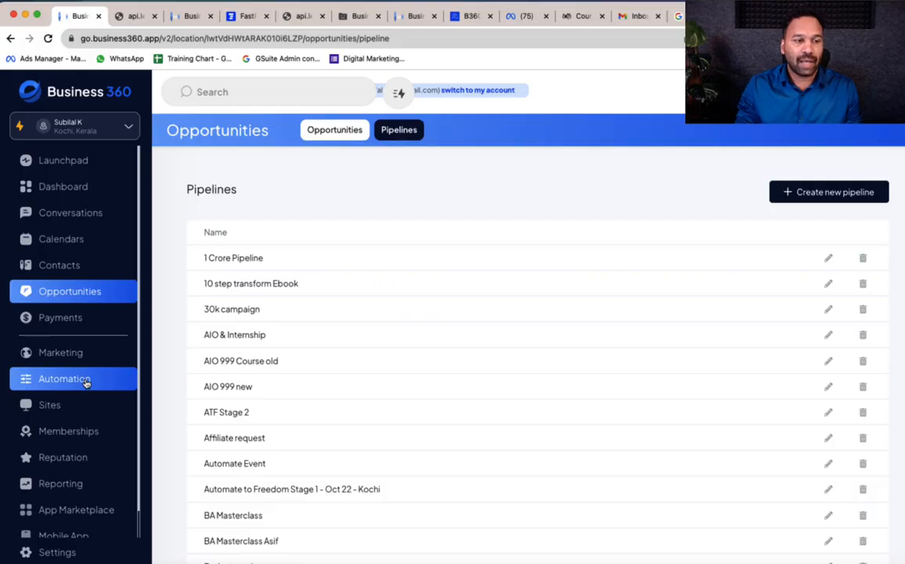
In a new tab, draft a wa.me chat link to the business number with text=Support, then return to Business 360
{"action": "key", "text": "super+t"}
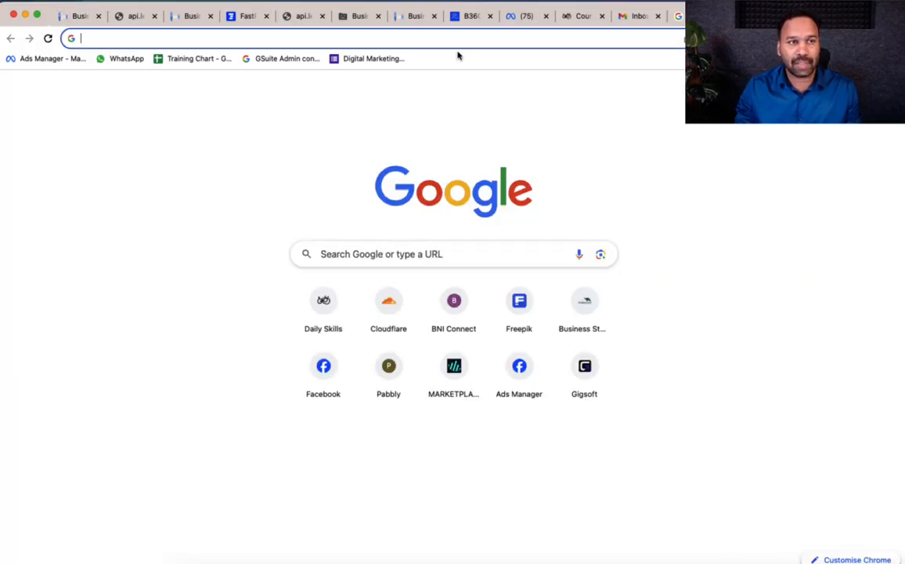
{"action": "left_click", "coordinate": [398, 254]}
{"action": "type", "text": "ht"}
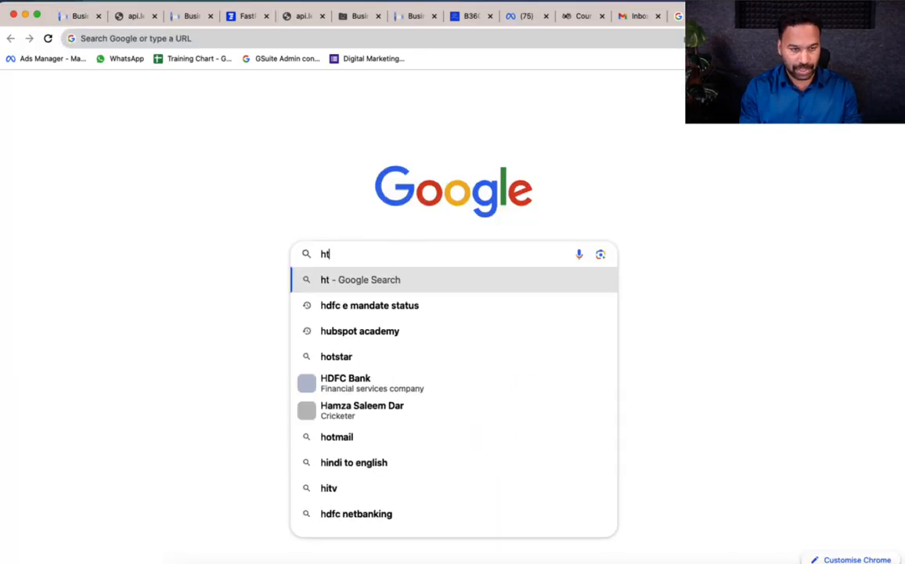
{"action": "type", "text": "tps://"}
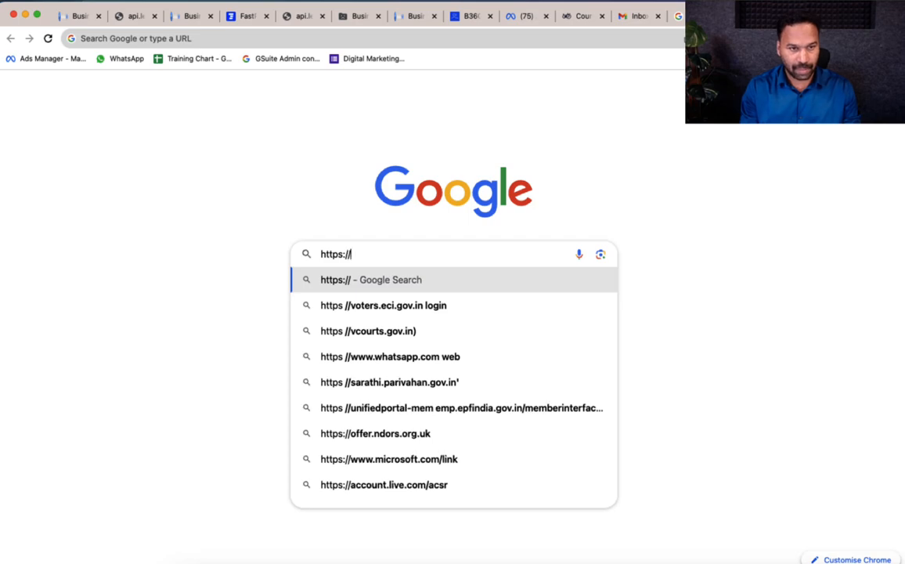
{"action": "type", "text": "whatsa"}
{"action": "key", "text": "BackSpace"}
{"action": "key", "text": "BackSpace"}
{"action": "key", "text": "BackSpace"}
{"action": "key", "text": "BackSpace"}
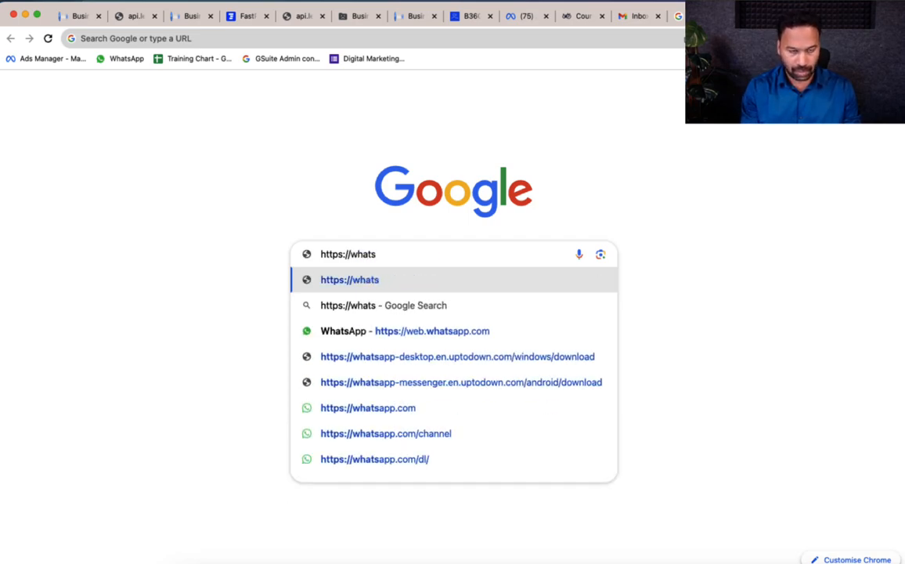
{"action": "key", "text": "BackSpace"}
{"action": "type", "text": "a."}
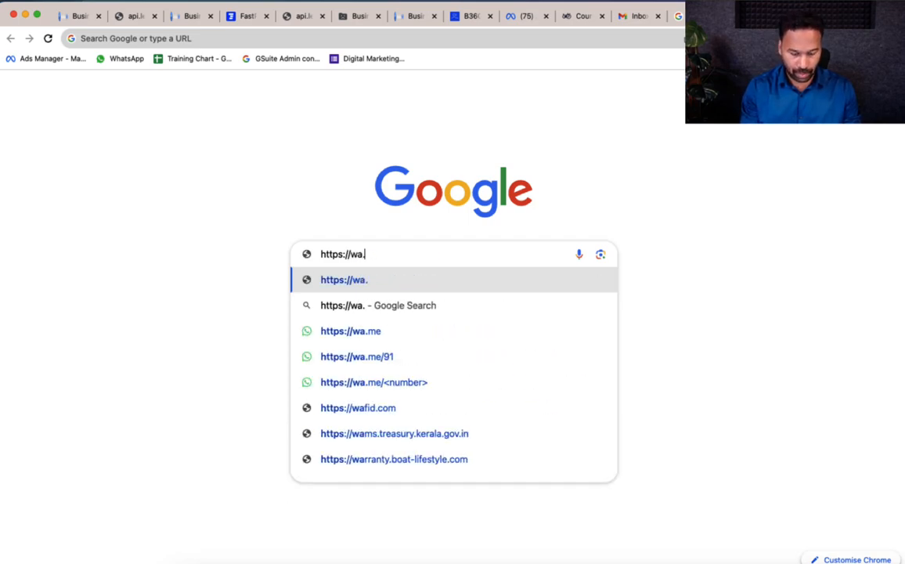
{"action": "type", "text": "me?"}
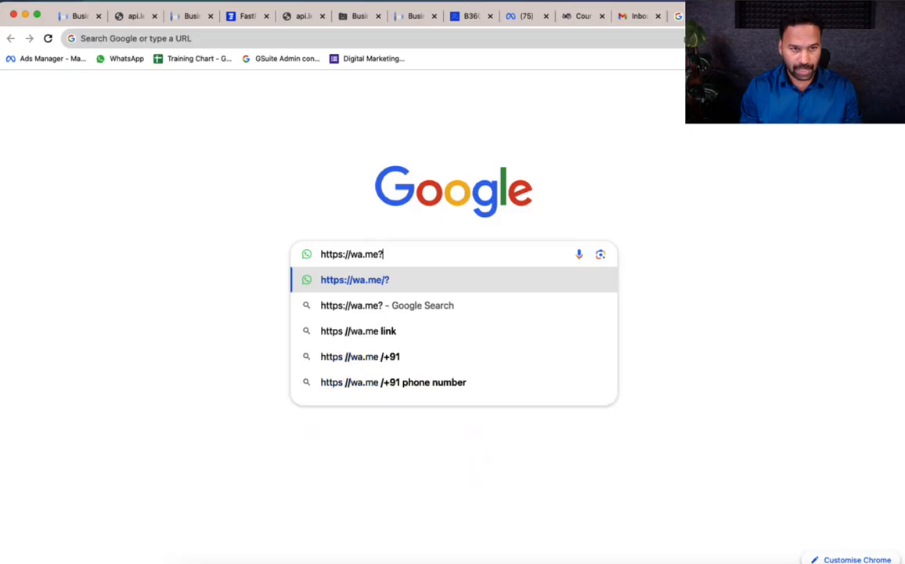
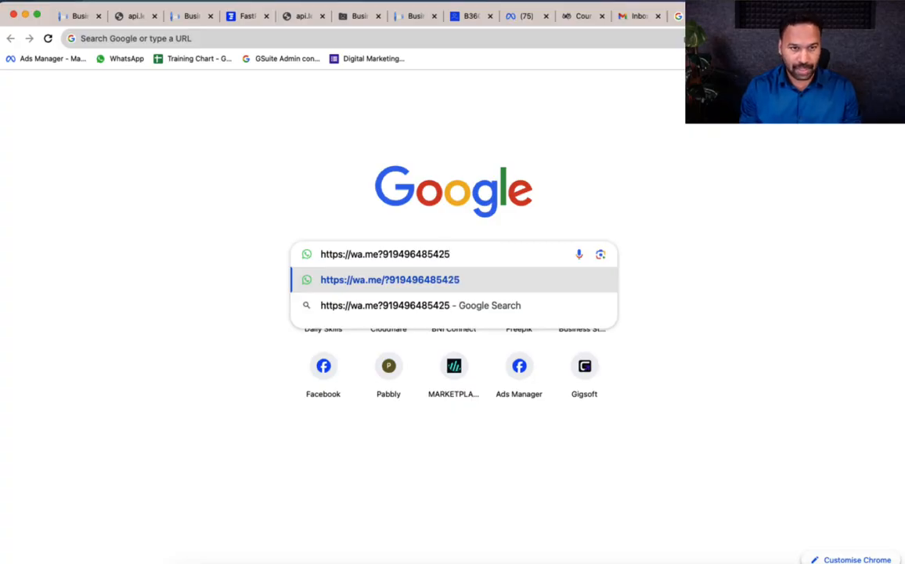
{"action": "type", "text": "?tex"}
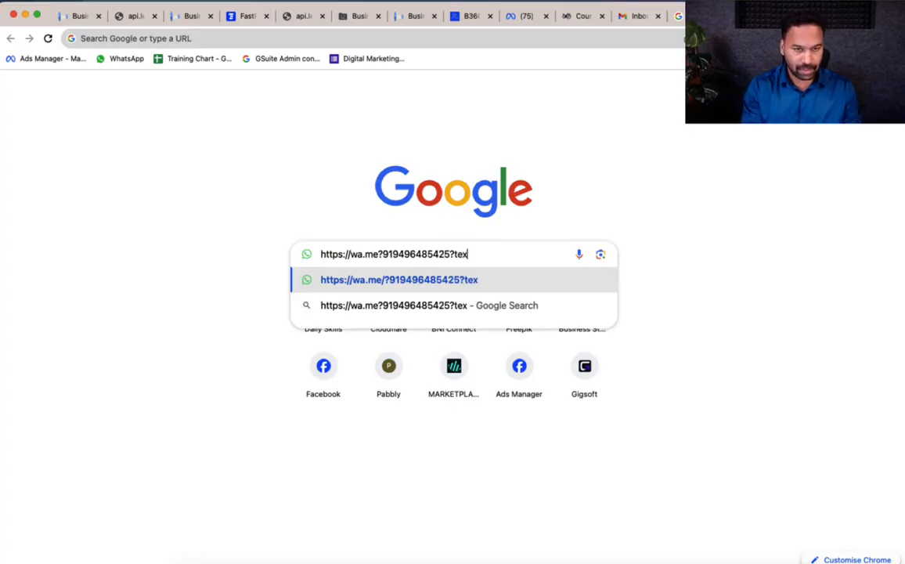
{"action": "type", "text": "t="}
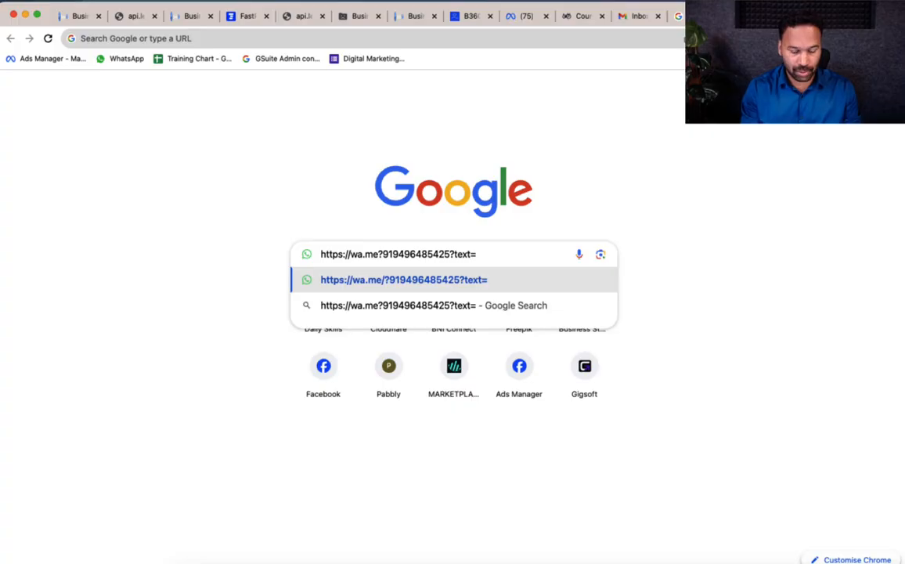
{"action": "type", "text": "Support"}
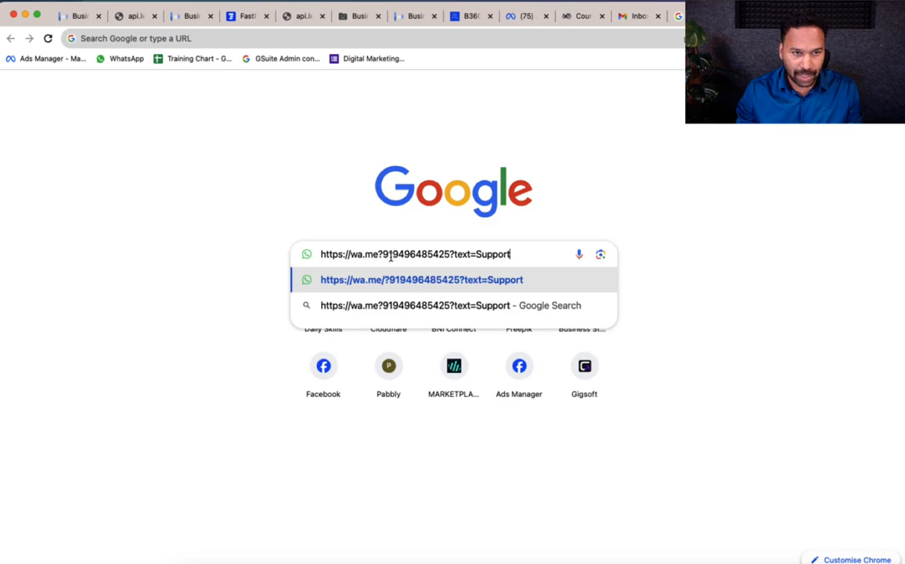
{"action": "left_click_drag", "start_coordinate": [383, 254], "coordinate": [440, 254]}
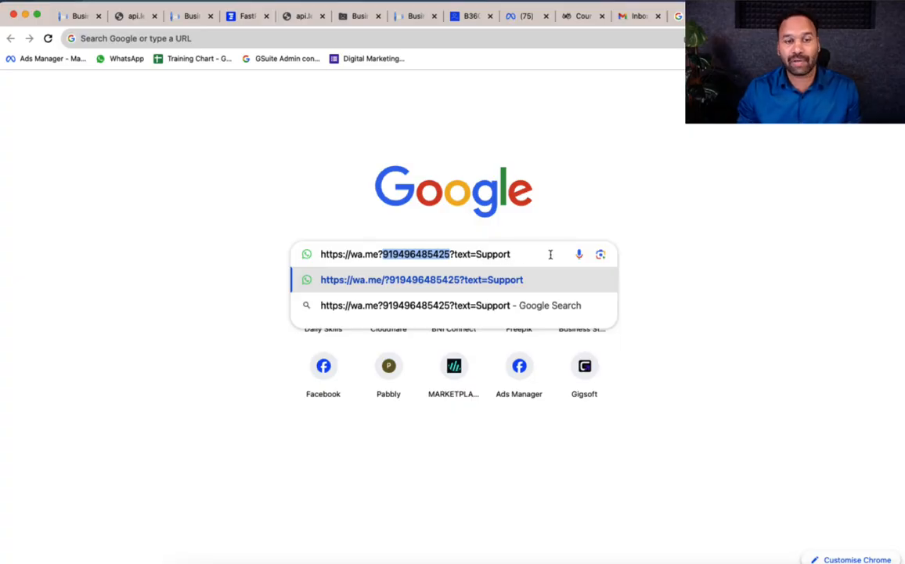
{"action": "left_click", "coordinate": [75, 17]}
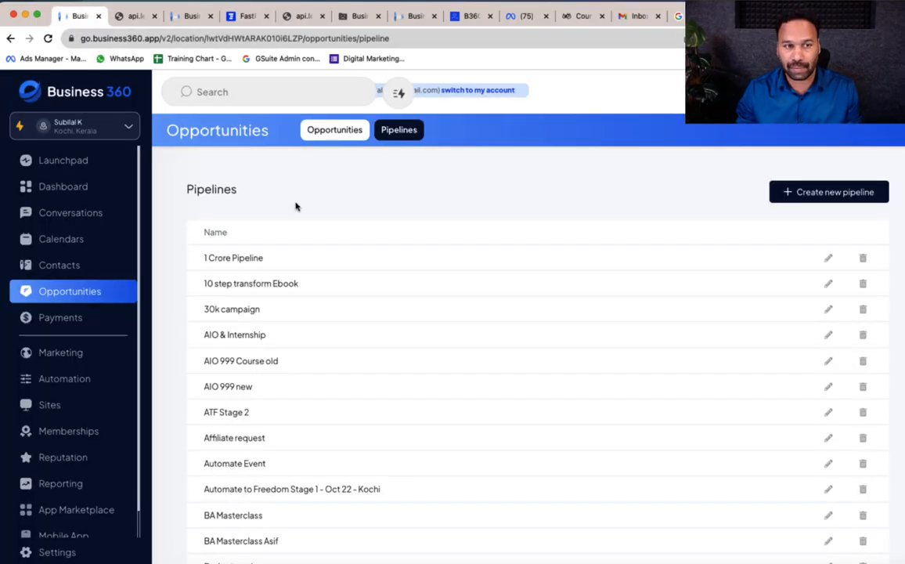
Create a new workflow from scratch under Automation
{"action": "left_click", "coordinate": [82, 382]}
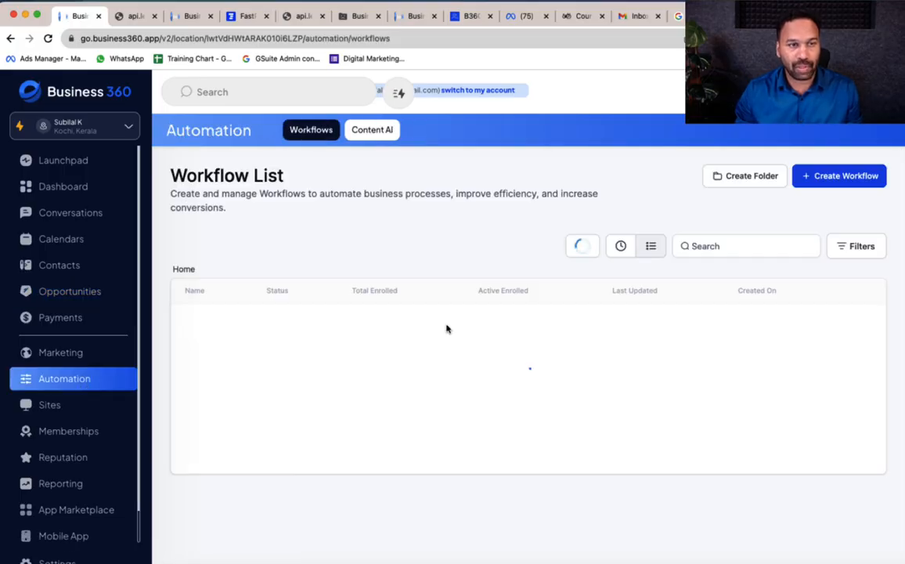
{"action": "left_click", "coordinate": [828, 177]}
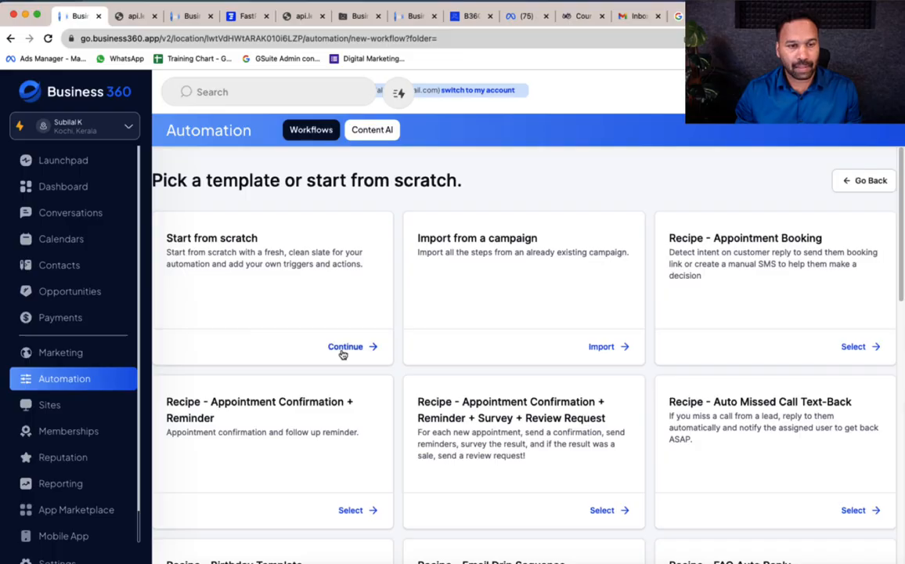
{"action": "left_click", "coordinate": [345, 347]}
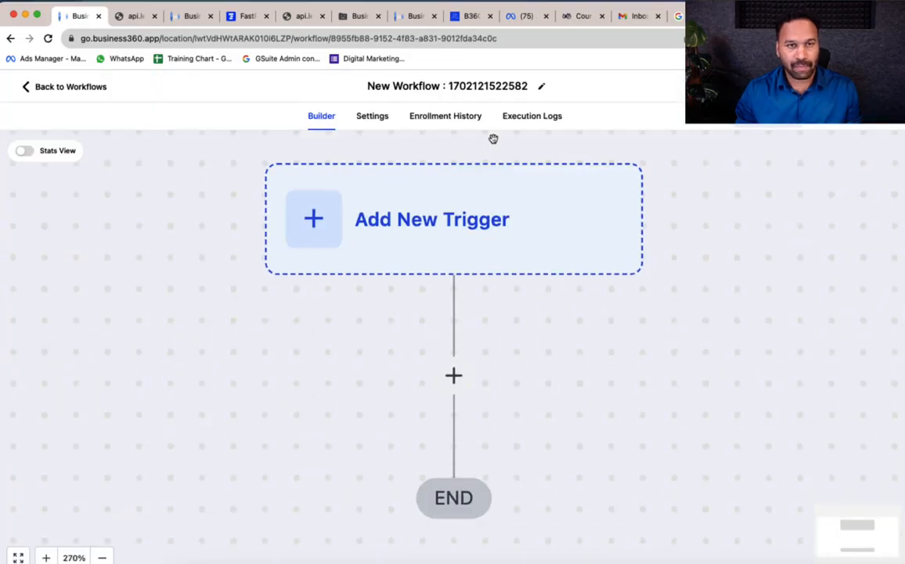
Rename the workflow to 'Demo support inbound 1'
{"action": "left_click", "coordinate": [493, 86]}
{"action": "key", "text": "super+a"}
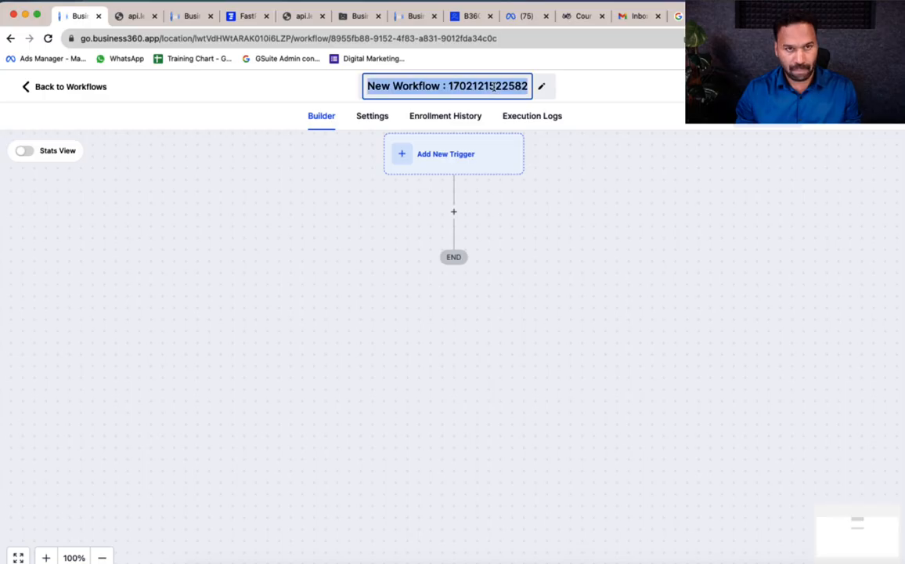
{"action": "type", "text": "Dde"}
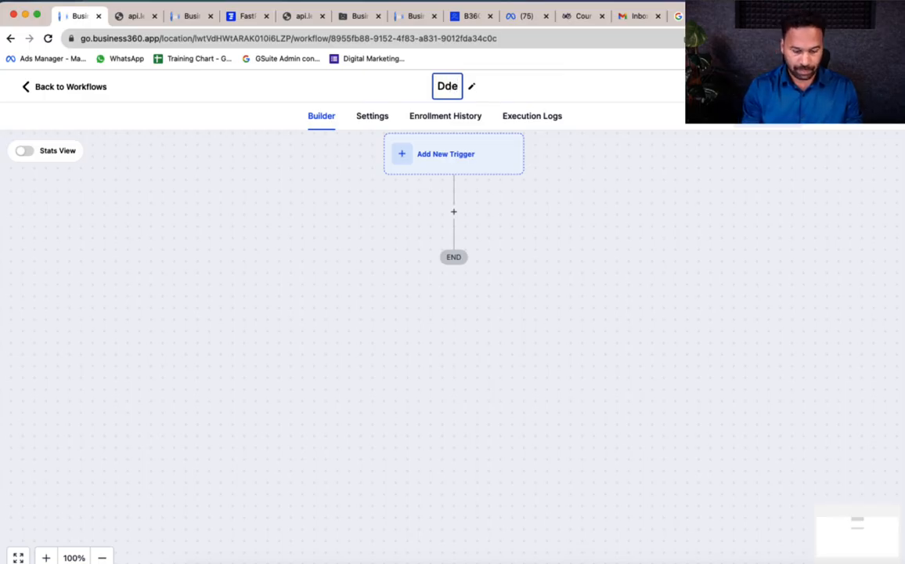
{"action": "key", "text": "BackSpace"}
{"action": "key", "text": "BackSpace"}
{"action": "type", "text": "em"}
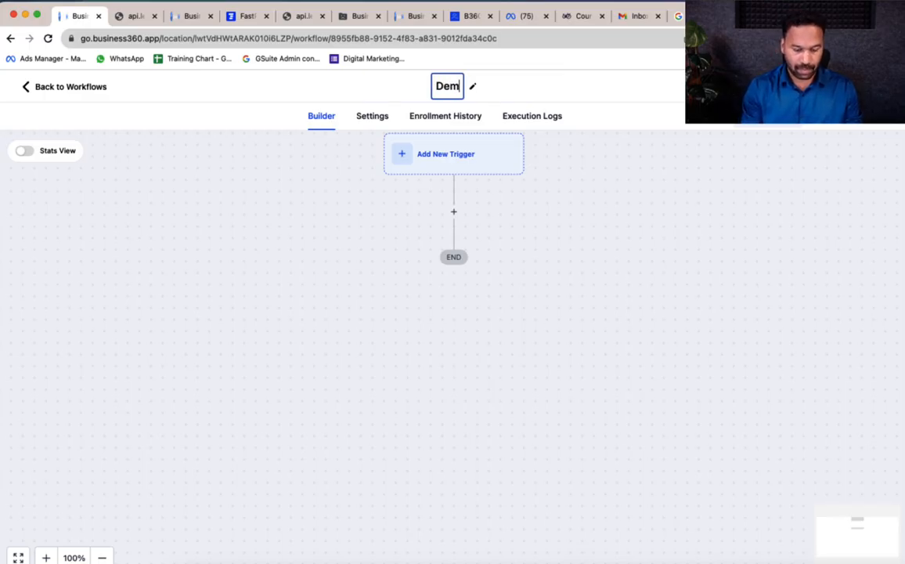
{"action": "type", "text": "o "}
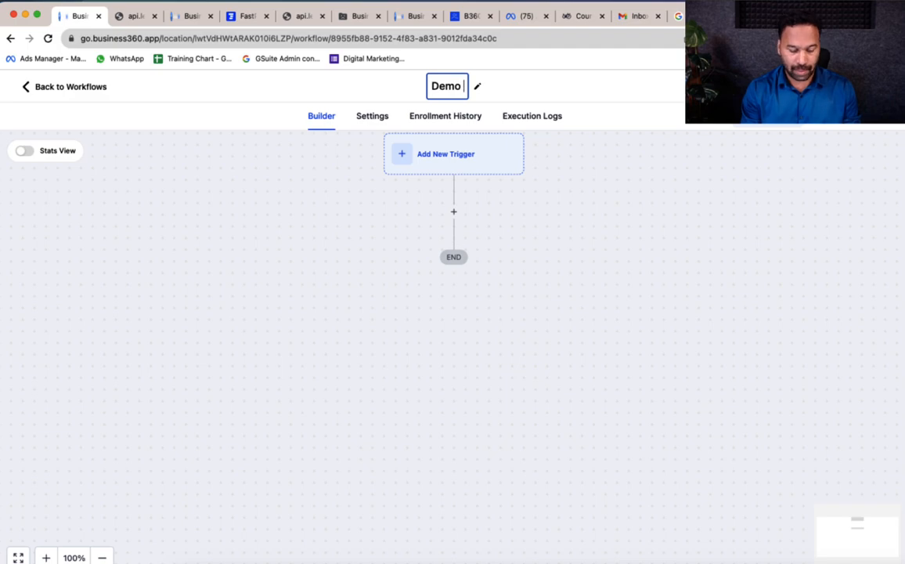
{"action": "type", "text": "suppo"}
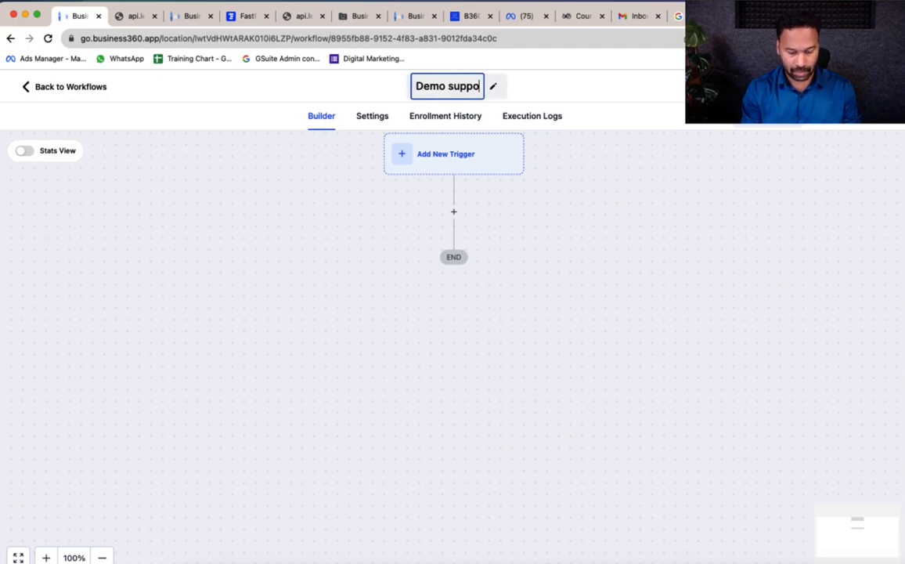
{"action": "type", "text": "rt inbound 1"}
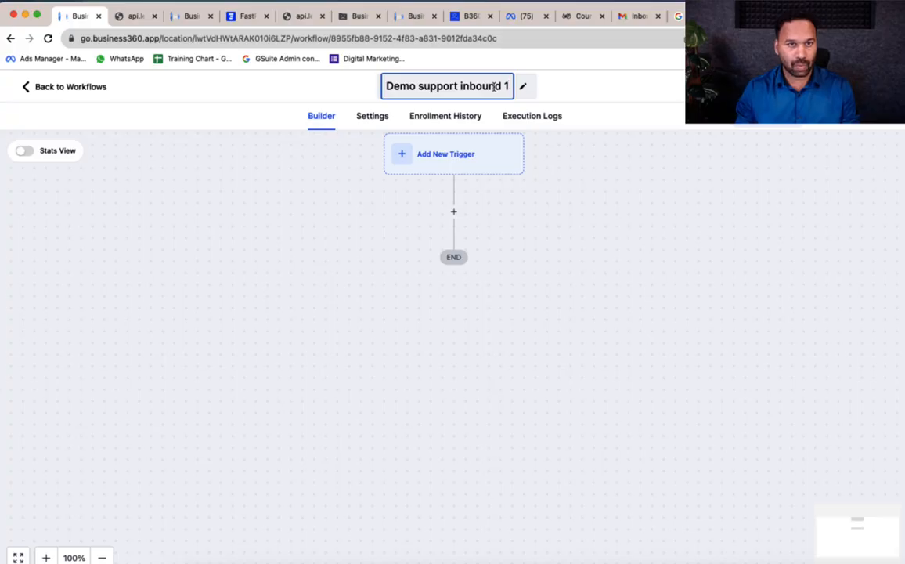
{"action": "key", "text": "Return"}
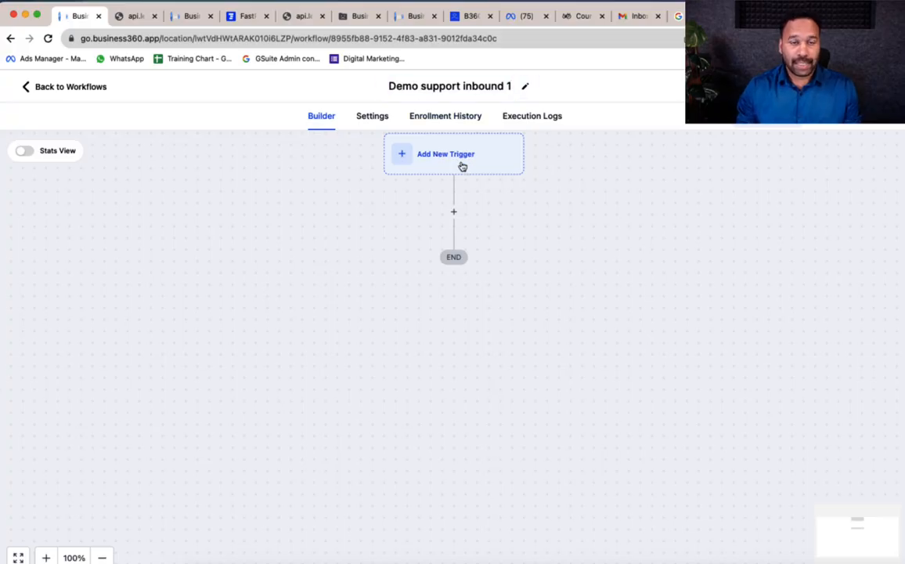
Add a Customer Replied trigger and rename it 'Customer Replied (in WhatsApp'
{"action": "left_click", "coordinate": [464, 162]}
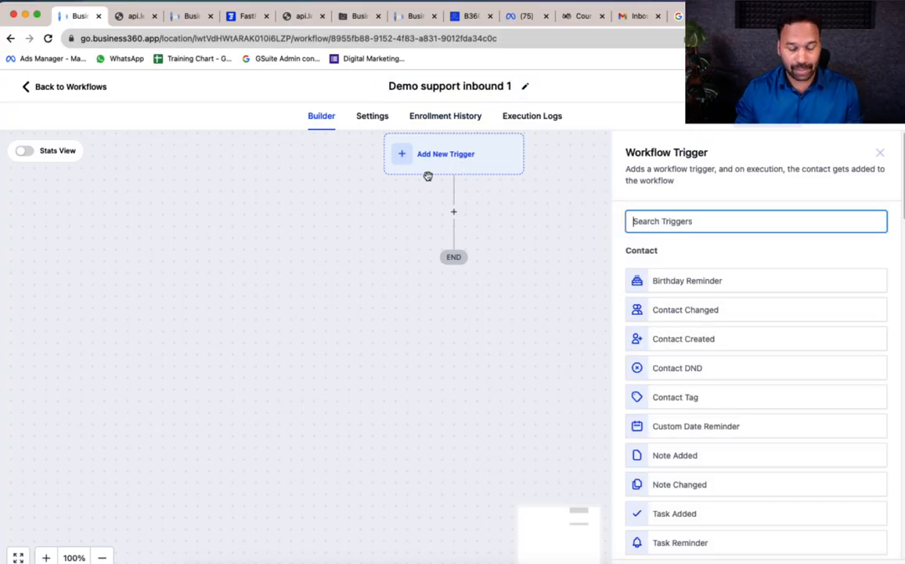
{"action": "type", "text": "custo"}
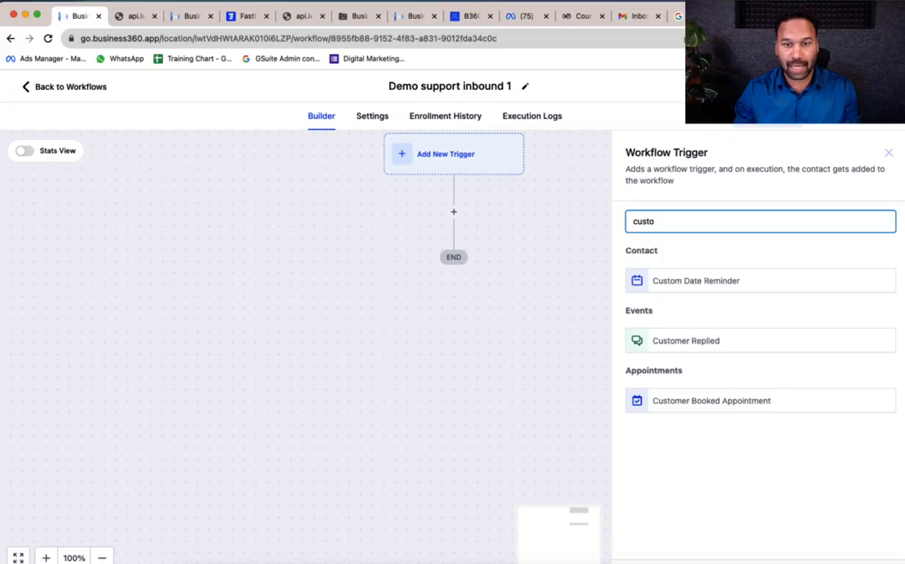
{"action": "left_click", "coordinate": [696, 343]}
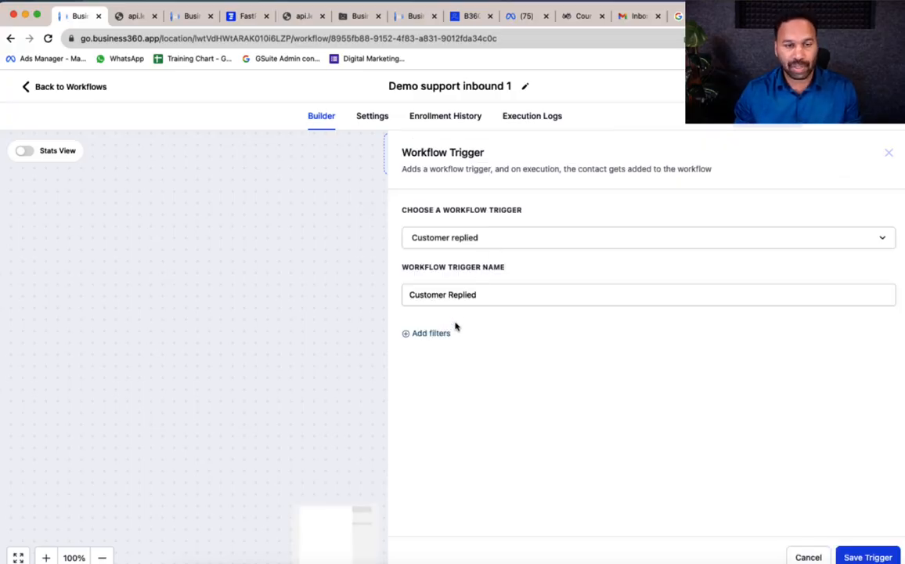
{"action": "left_click", "coordinate": [497, 295]}
{"action": "type", "text": "(in "}
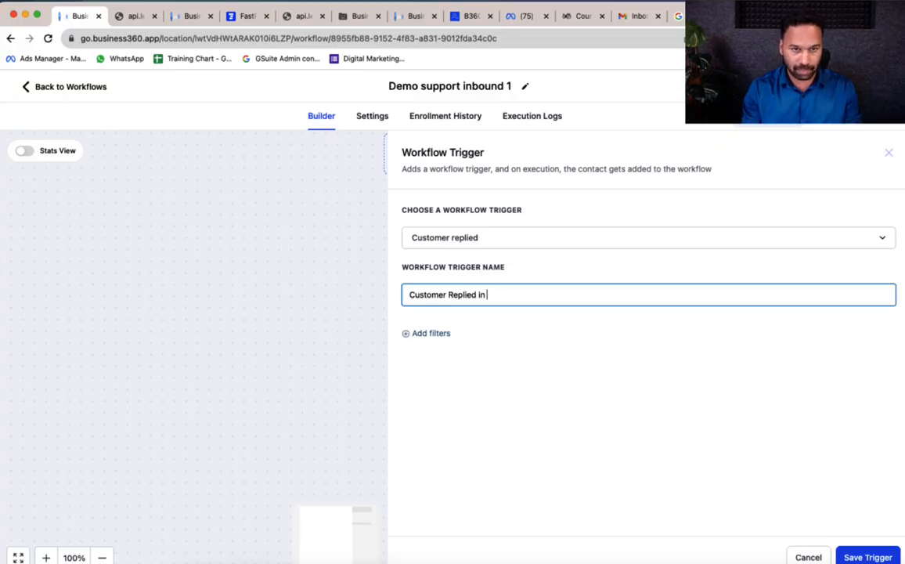
{"action": "type", "text": "Whats"}
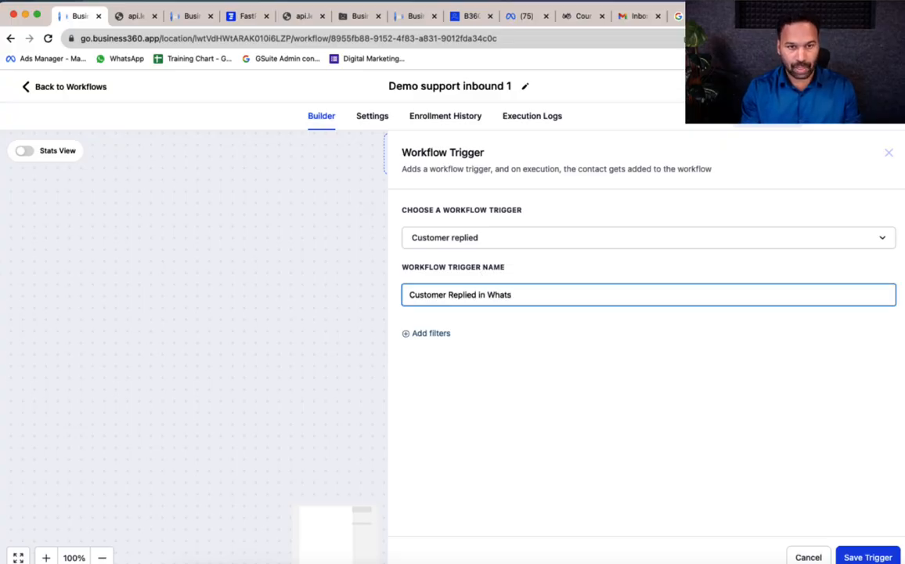
{"action": "type", "text": "App"}
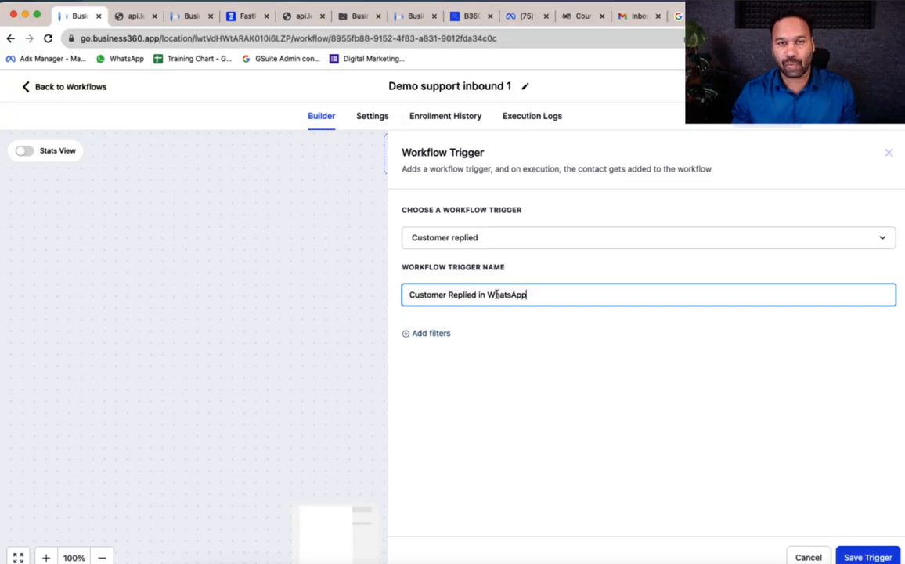
Filter the trigger to Reply channel = WhatsApp
{"action": "left_click", "coordinate": [443, 336]}
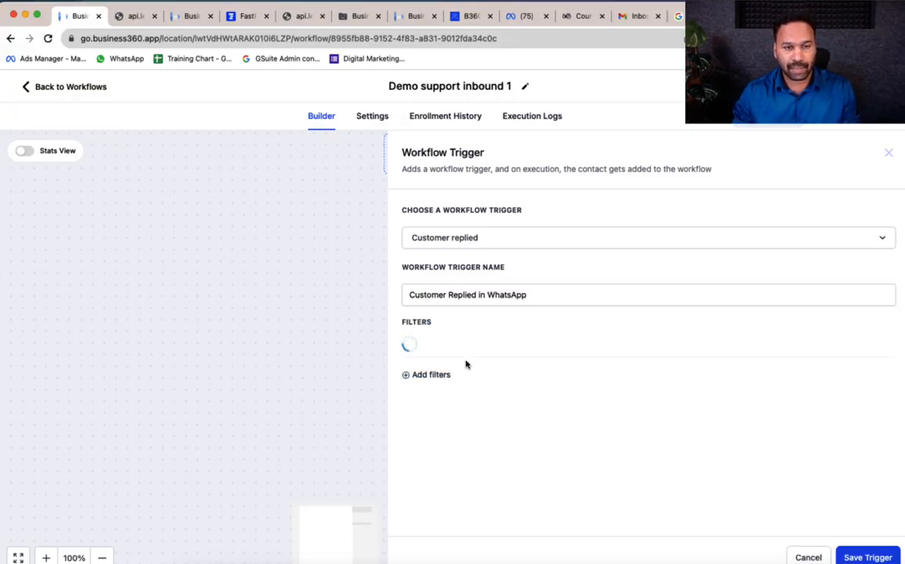
{"action": "left_click", "coordinate": [459, 353]}
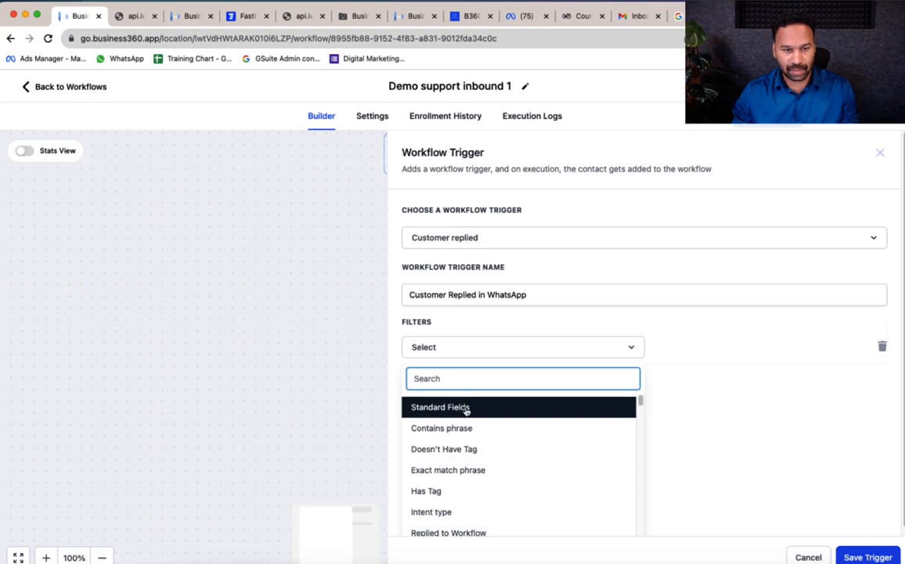
{"action": "scroll", "coordinate": [548, 448], "scroll_direction": "down", "scroll_amount": 3}
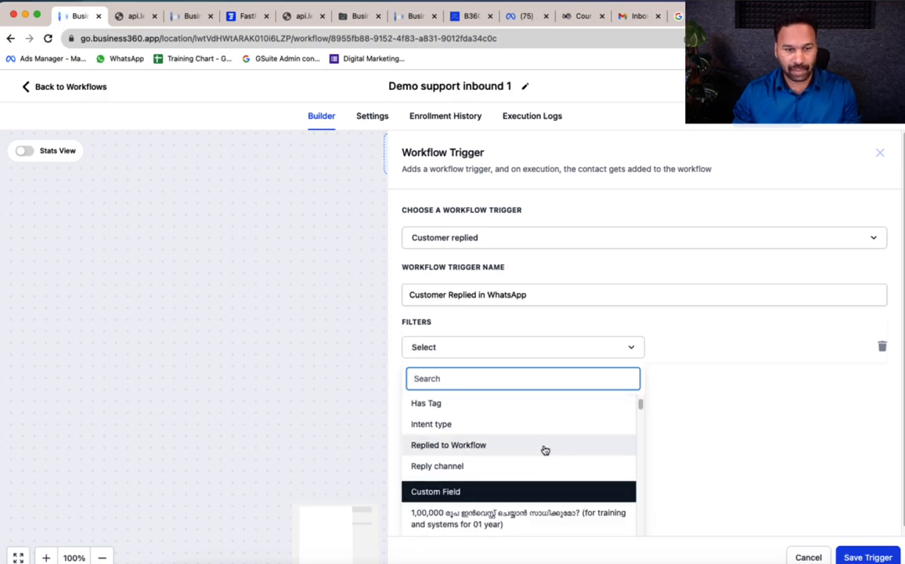
{"action": "left_click", "coordinate": [477, 467]}
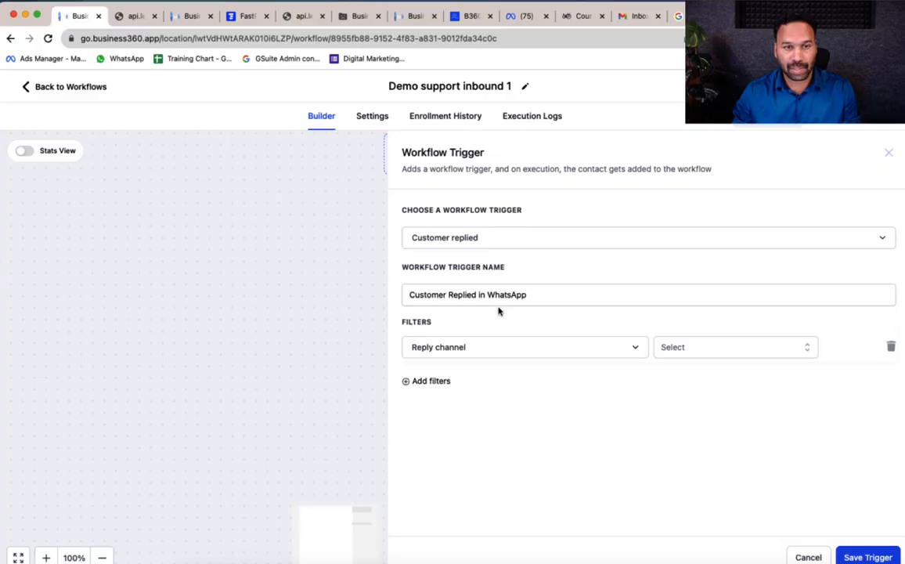
{"action": "left_click", "coordinate": [735, 349]}
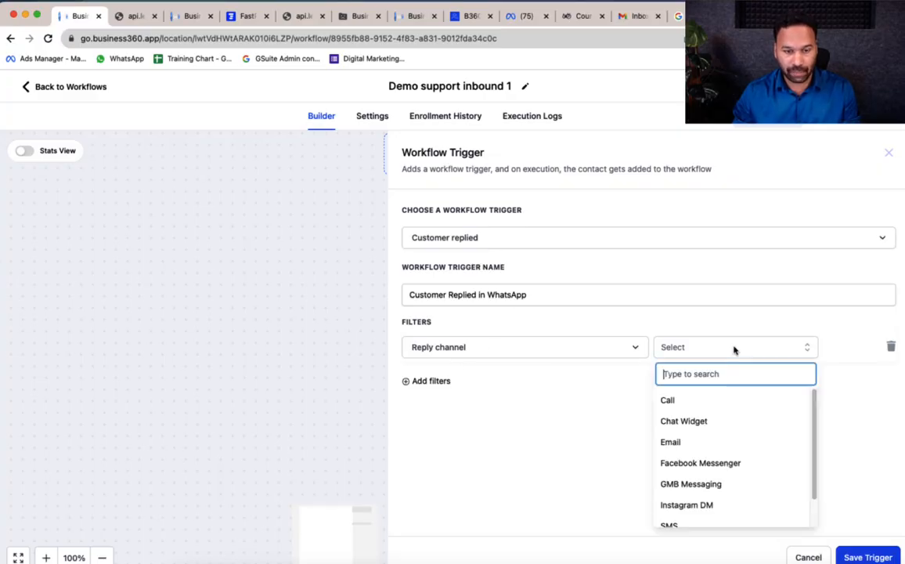
{"action": "type", "text": "wh"}
{"action": "left_click", "coordinate": [703, 402]}
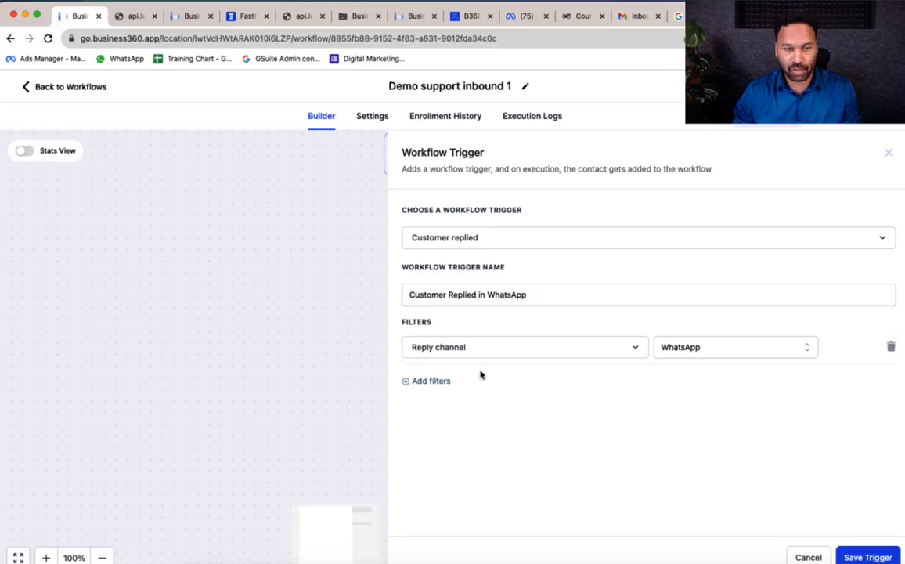
Add an Exact match phrase filter of 'Support' and save the trigger
{"action": "left_click", "coordinate": [446, 382]}
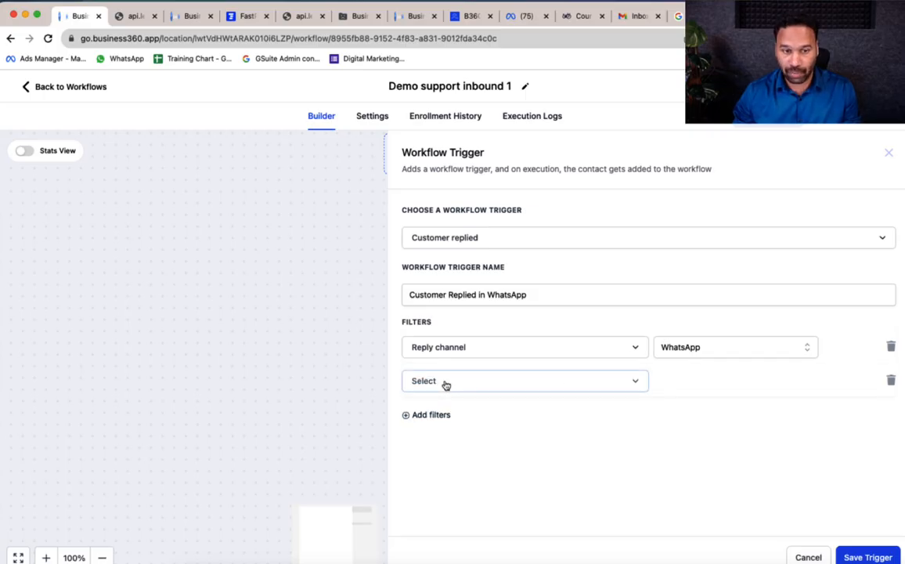
{"action": "left_click", "coordinate": [446, 383]}
{"action": "scroll", "coordinate": [487, 477], "scroll_direction": "down", "scroll_amount": 1}
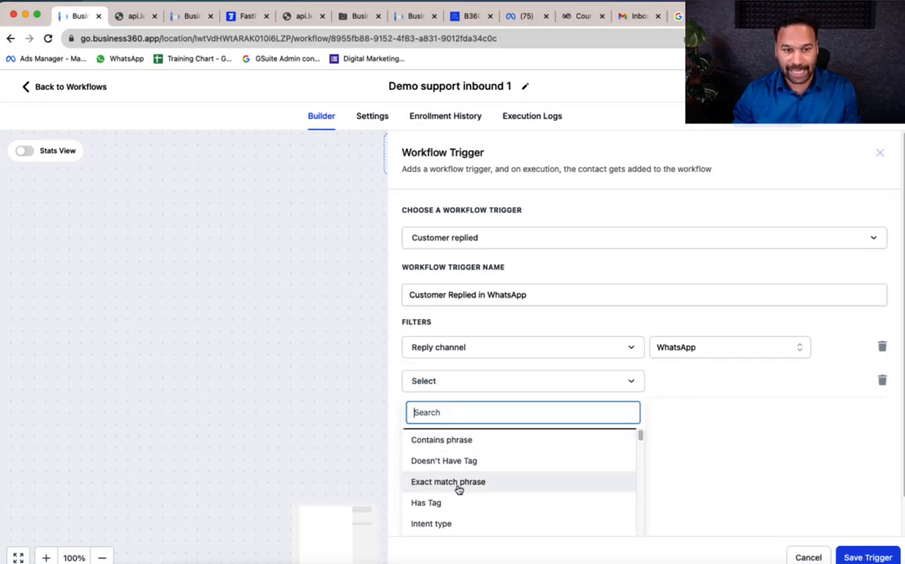
{"action": "left_click", "coordinate": [458, 482]}
{"action": "left_click", "coordinate": [701, 384]}
{"action": "type", "text": "S"}
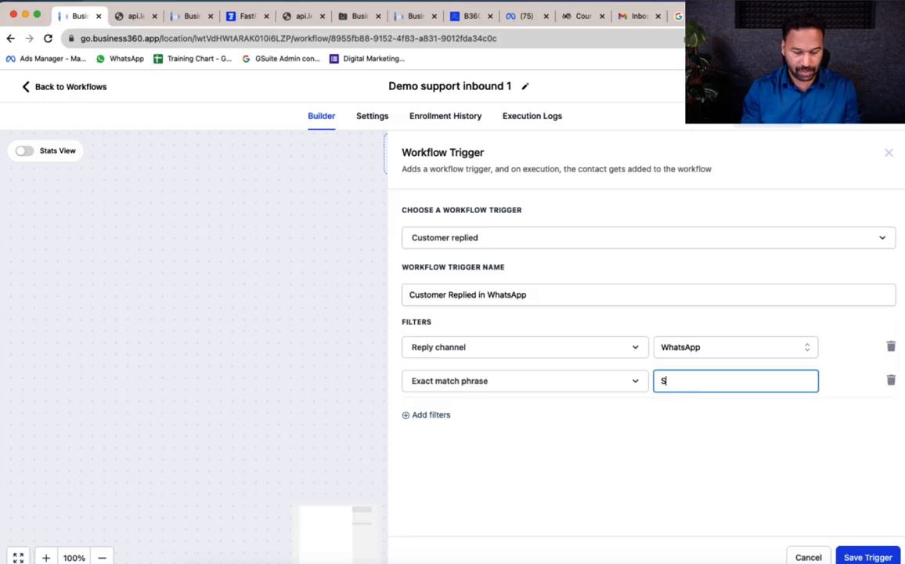
{"action": "type", "text": "upport"}
{"action": "left_click", "coordinate": [687, 468]}
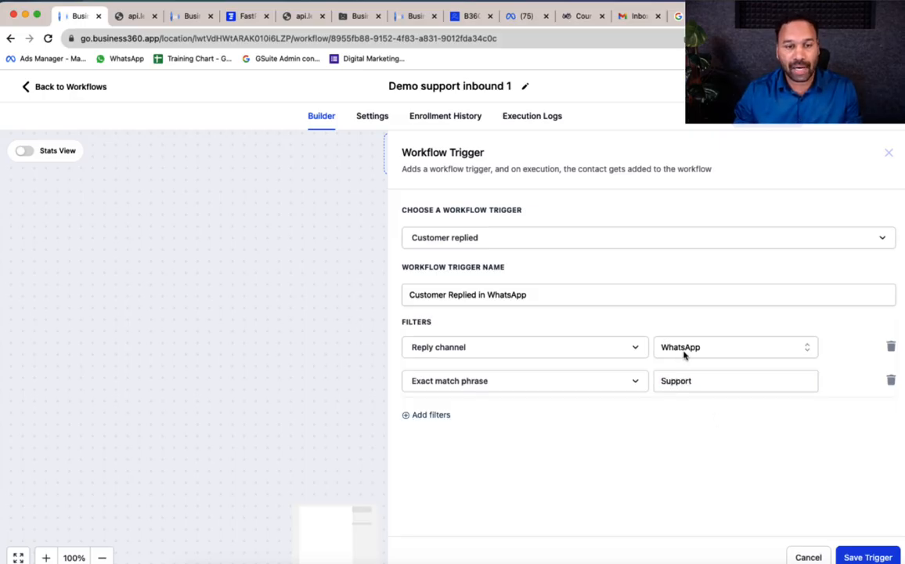
{"action": "left_click", "coordinate": [866, 556]}
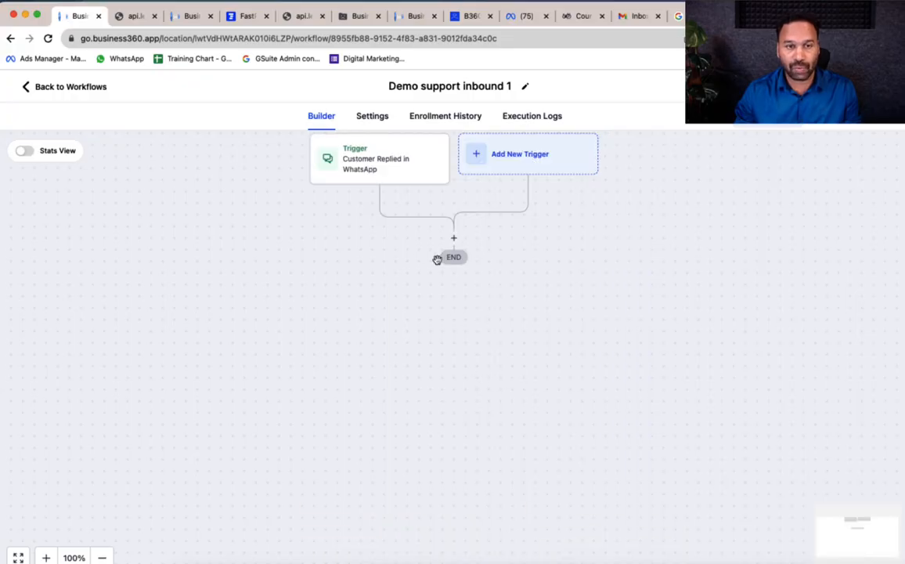
Add a Create Or Update Opportunity action in the Demo support pipeline, stage New support enquiry
{"action": "left_click", "coordinate": [455, 239]}
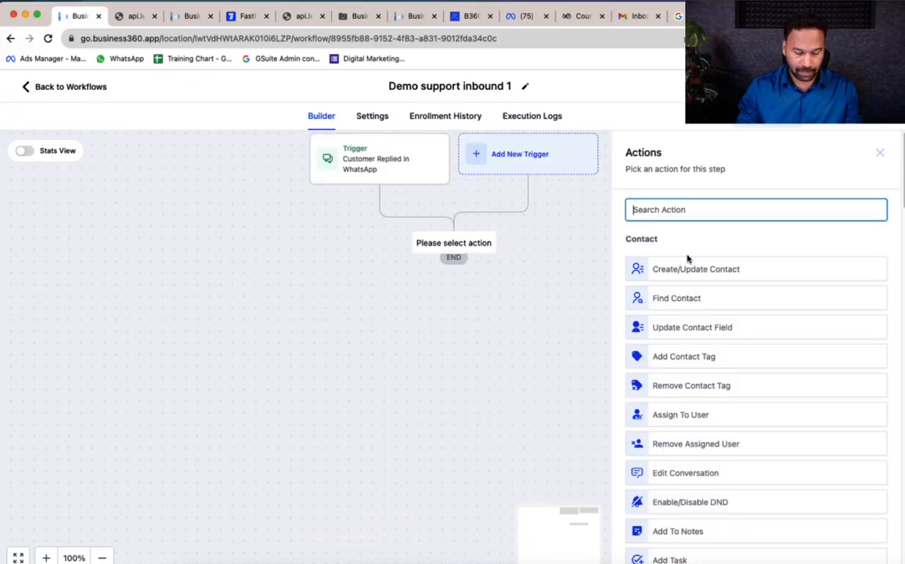
{"action": "type", "text": "cre"}
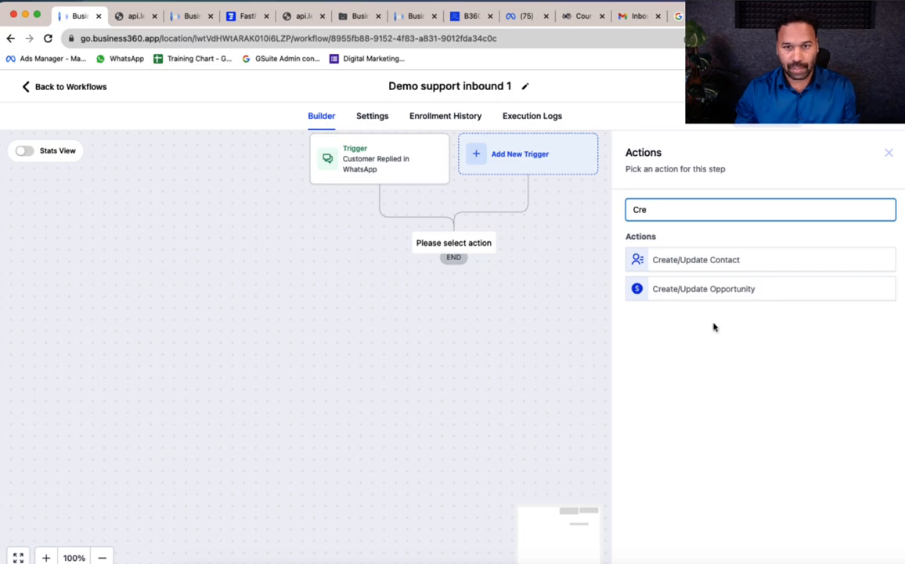
{"action": "left_click", "coordinate": [704, 296]}
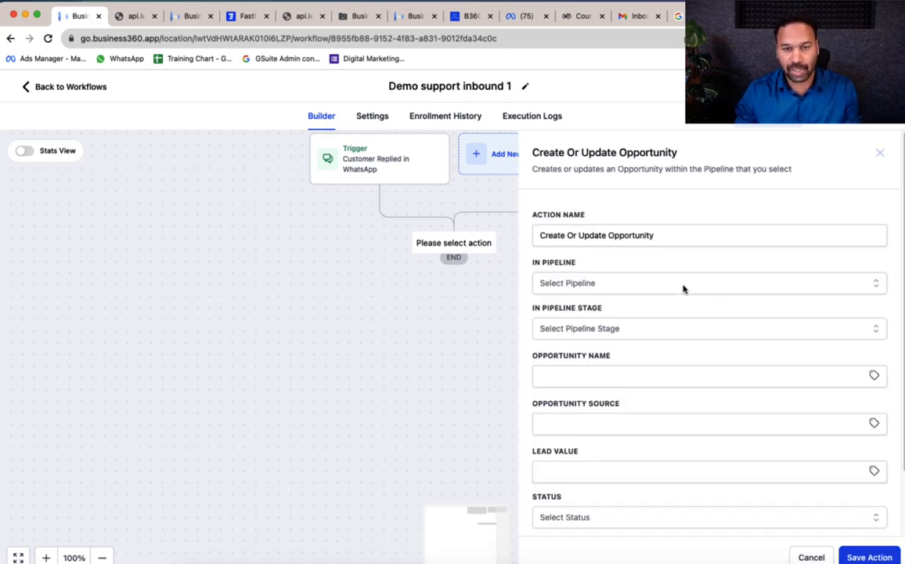
{"action": "left_click", "coordinate": [651, 284]}
{"action": "type", "text": "dem"}
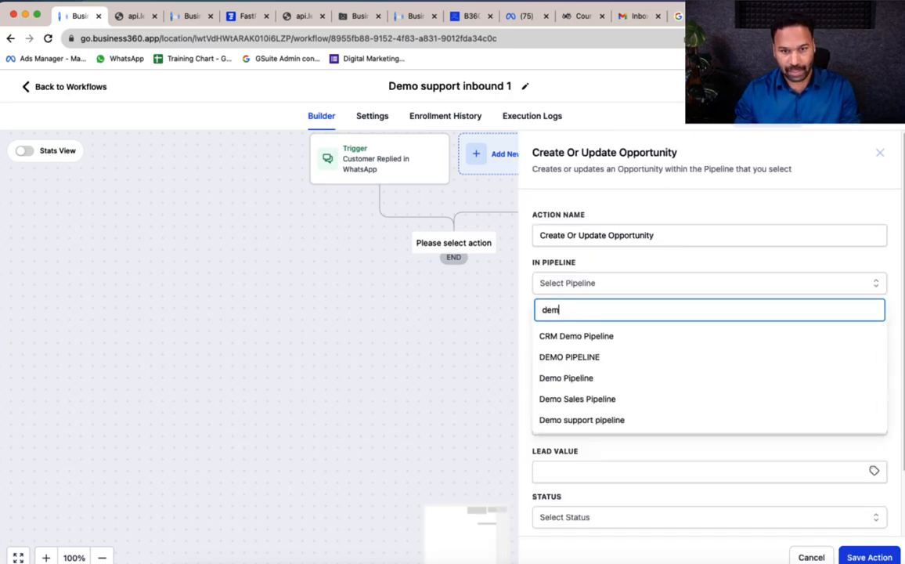
{"action": "left_click", "coordinate": [627, 420]}
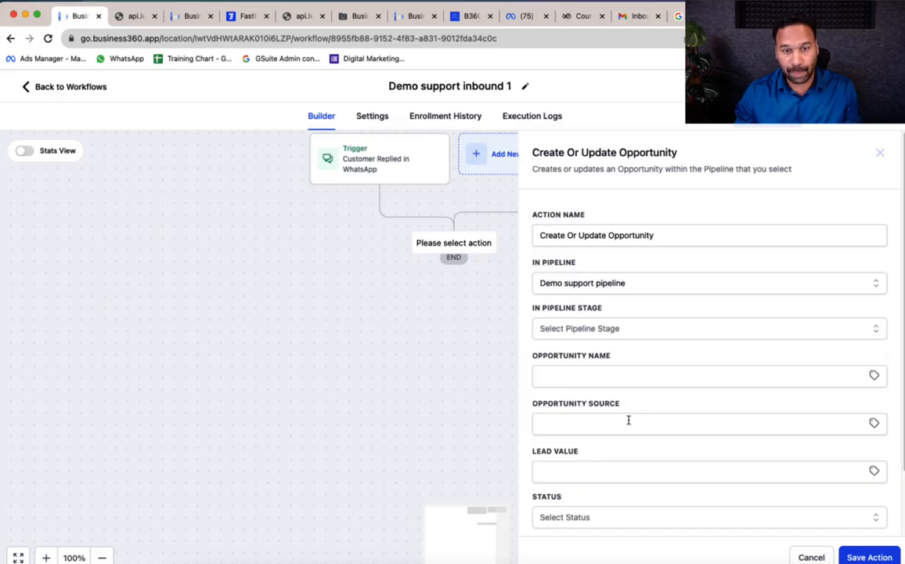
{"action": "left_click", "coordinate": [628, 329]}
{"action": "left_click", "coordinate": [606, 384]}
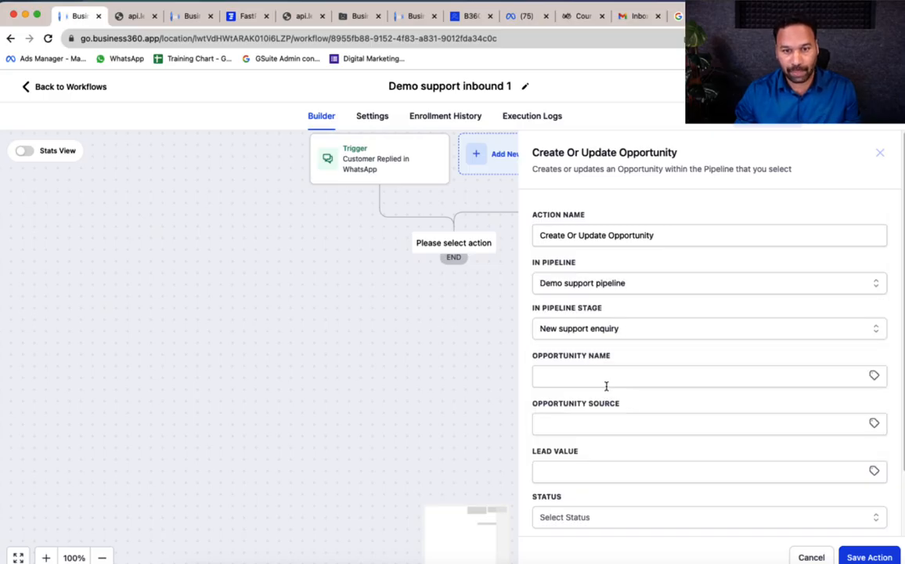
Name the opportunity by replacing 'Demo' with 'Suooport', and set its source to {{contact.source}}
{"action": "left_click", "coordinate": [606, 379]}
{"action": "left_click", "coordinate": [661, 408]}
{"action": "double_click", "coordinate": [617, 376]}
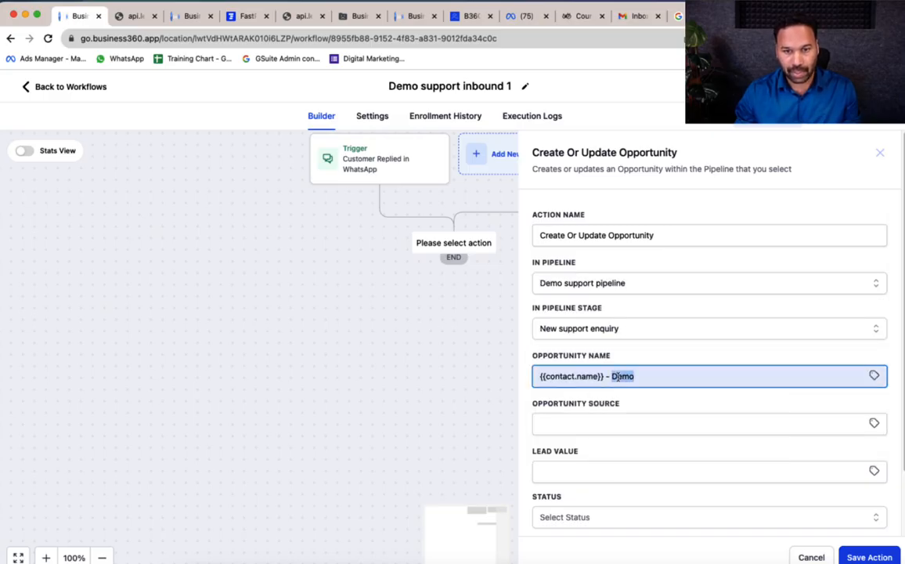
{"action": "type", "text": "Suoo"}
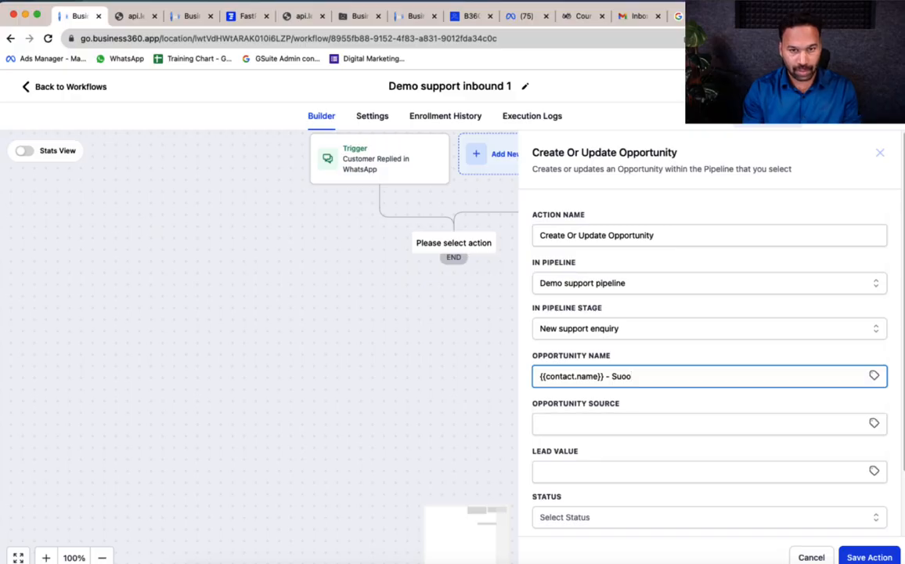
{"action": "key", "text": "BackSpace"}
{"action": "key", "text": "BackSpace"}
{"action": "type", "text": "pport reqd."}
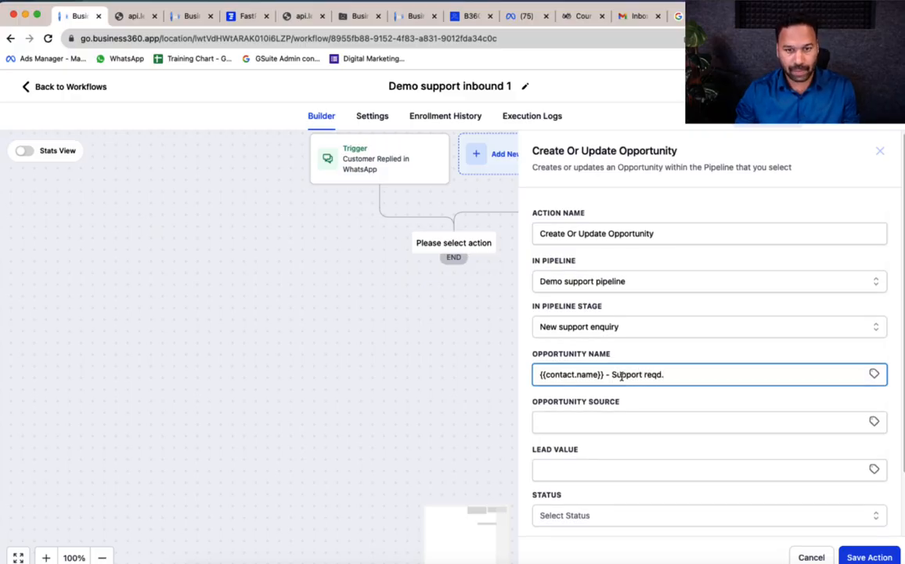
{"action": "left_click", "coordinate": [659, 421]}
{"action": "left_click", "coordinate": [875, 422]}
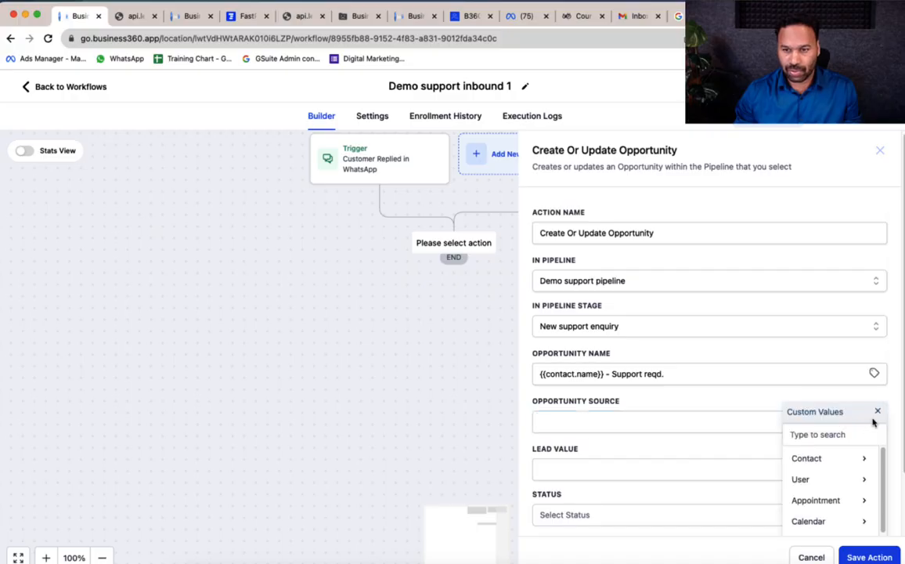
{"action": "left_click", "coordinate": [868, 460]}
{"action": "scroll", "coordinate": [846, 466], "scroll_direction": "down", "scroll_amount": 5}
{"action": "scroll", "coordinate": [846, 465], "scroll_direction": "down", "scroll_amount": 2}
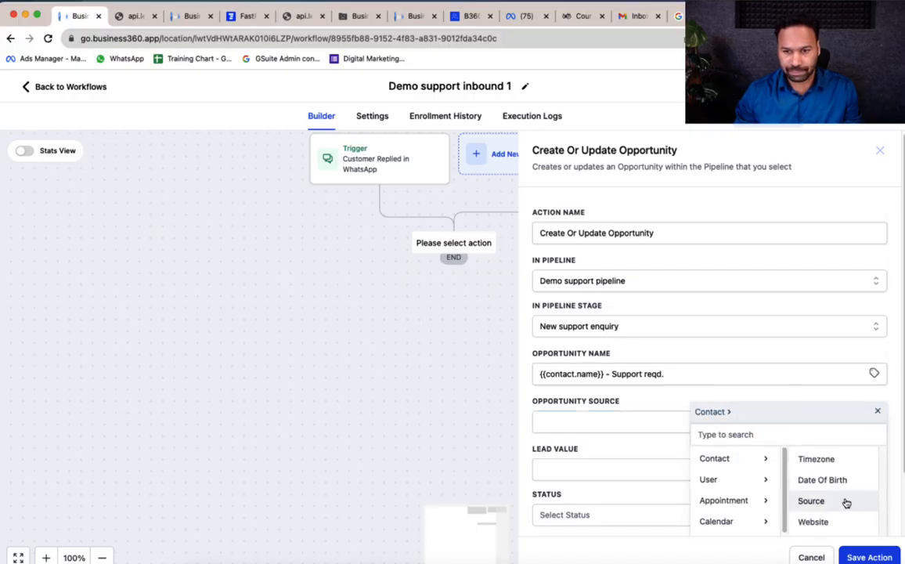
{"action": "left_click", "coordinate": [842, 503]}
Set lead value 0, status open, and allow duplicate opportunities without moving to earlier stages
{"action": "left_click", "coordinate": [608, 473]}
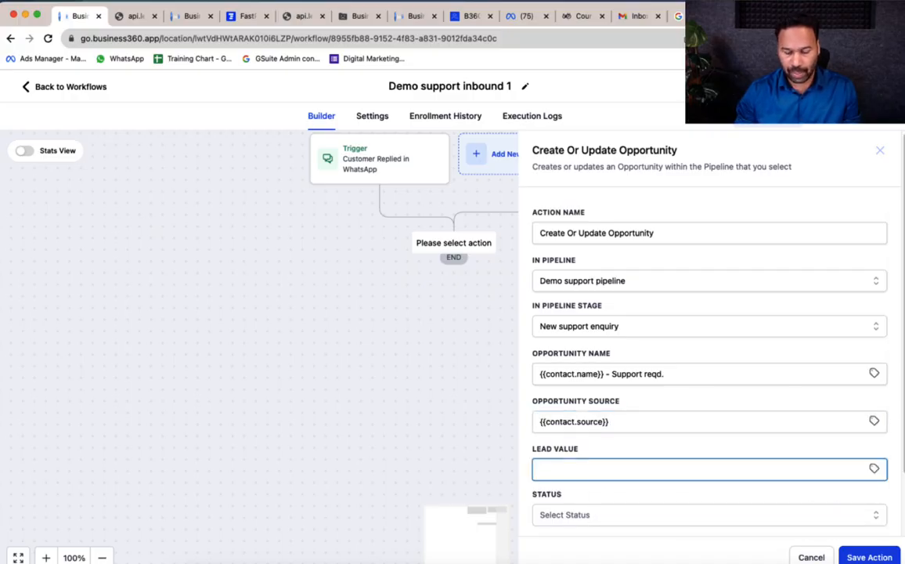
{"action": "type", "text": "0"}
{"action": "scroll", "coordinate": [619, 447], "scroll_direction": "down", "scroll_amount": 2}
{"action": "left_click", "coordinate": [598, 441]}
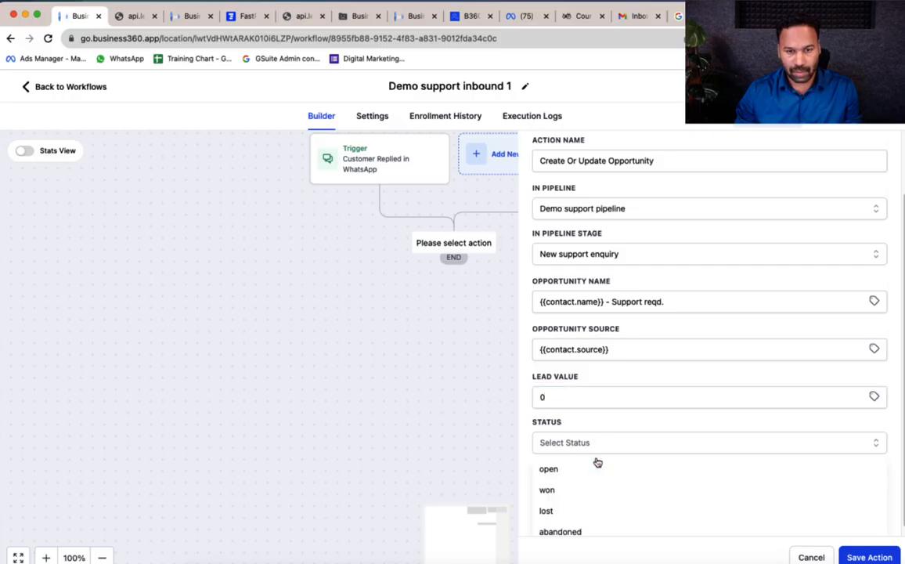
{"action": "left_click", "coordinate": [598, 467]}
{"action": "left_click", "coordinate": [569, 492]}
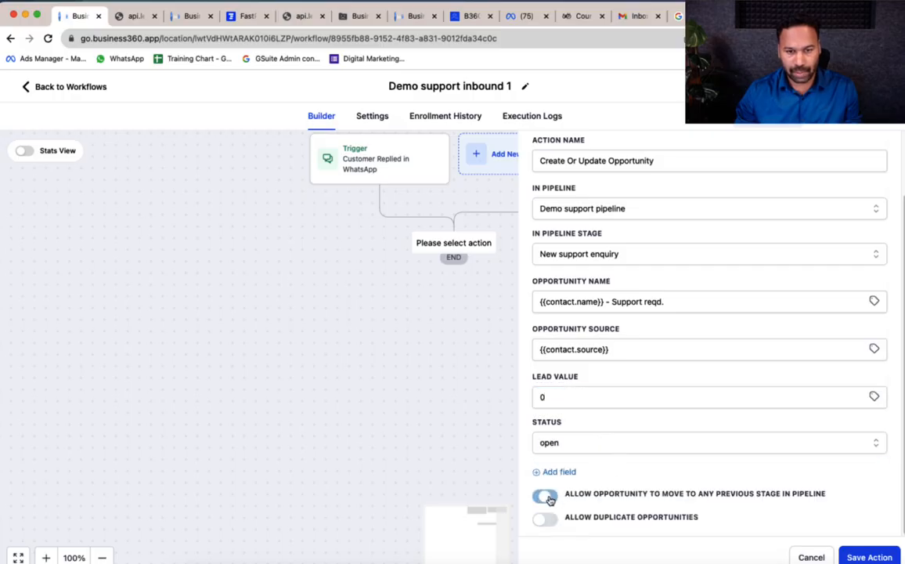
{"action": "left_click", "coordinate": [551, 523]}
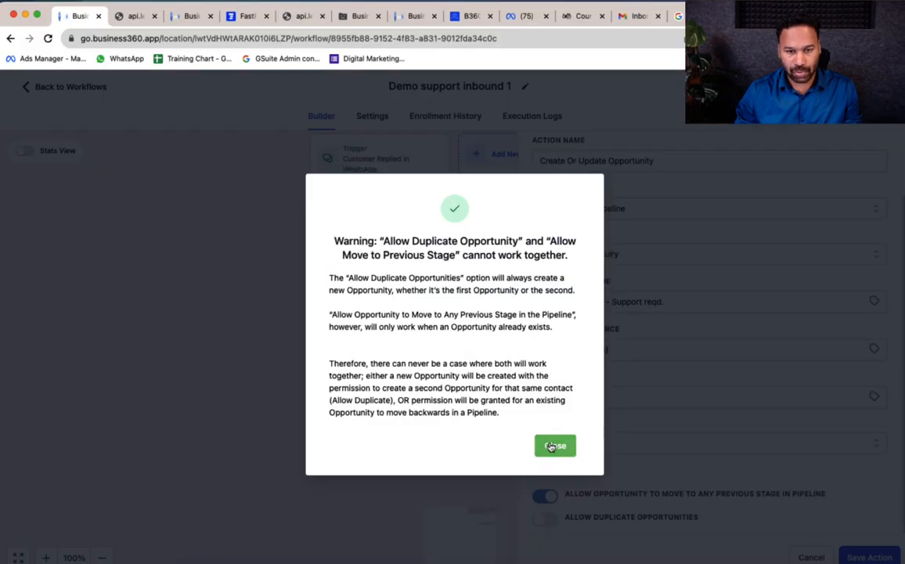
{"action": "left_click", "coordinate": [555, 445]}
{"action": "left_click", "coordinate": [547, 495]}
{"action": "left_click", "coordinate": [546, 520]}
{"action": "scroll", "coordinate": [741, 428], "scroll_direction": "up", "scroll_amount": 2}
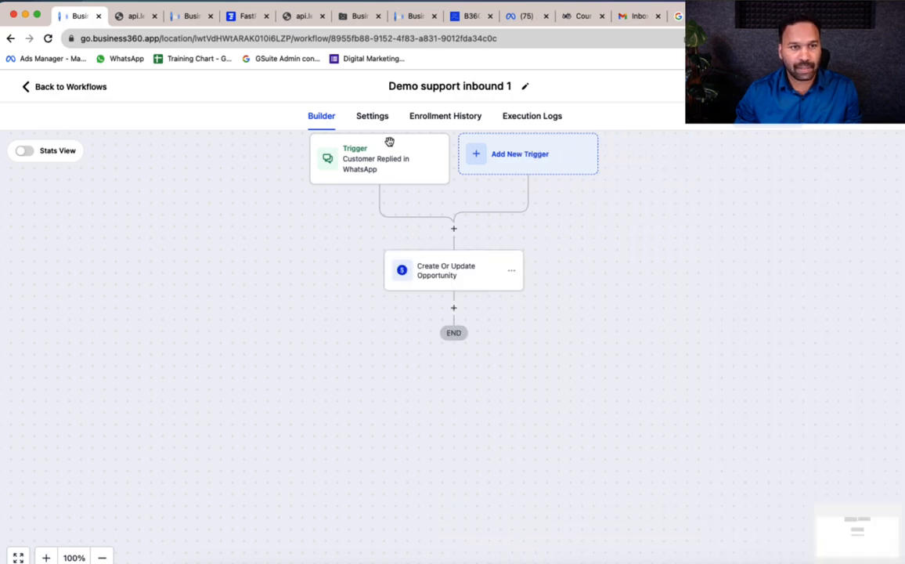
{"action": "left_click", "coordinate": [374, 118]}
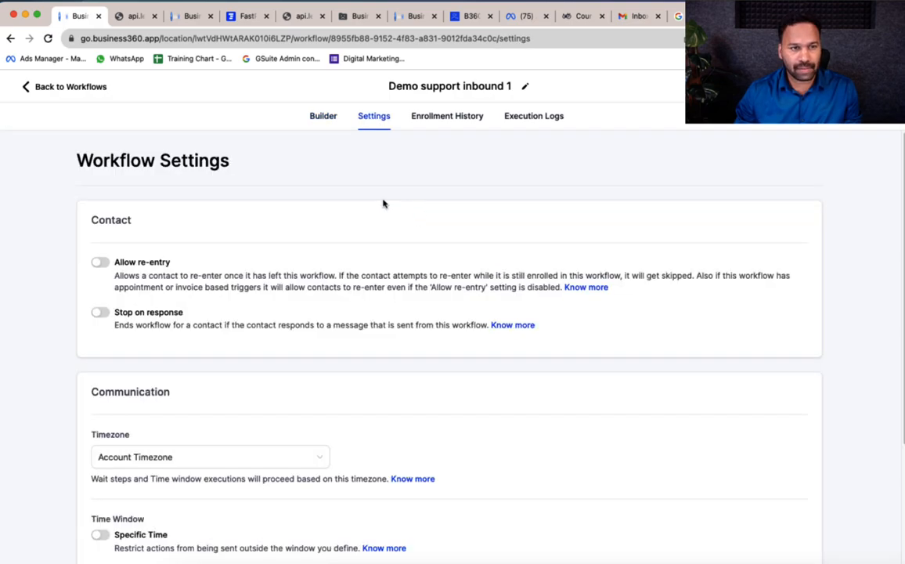
Turn on Allow re-entry in the workflow settings and go back to the Builder canvas
{"action": "left_click", "coordinate": [99, 262]}
{"action": "left_click", "coordinate": [325, 118]}
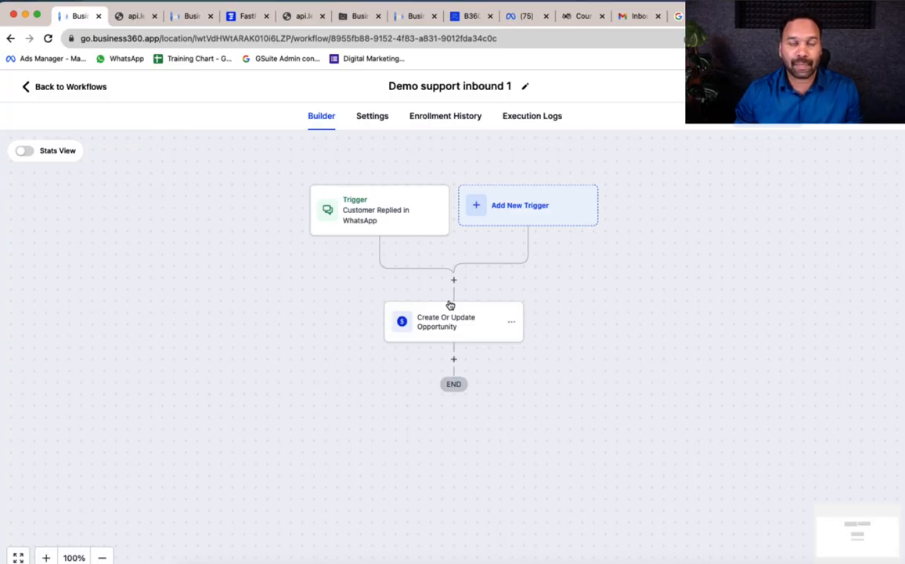
Add a Send Internal Notification step of type Notification titled 'Support enquiry from {{contact.name}}'
{"action": "left_click", "coordinate": [453, 360]}
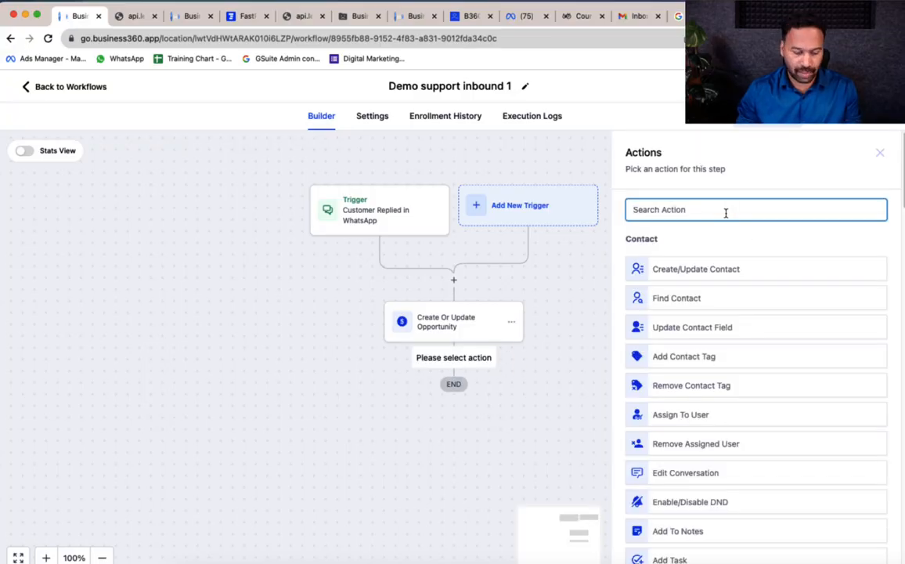
{"action": "type", "text": "noti"}
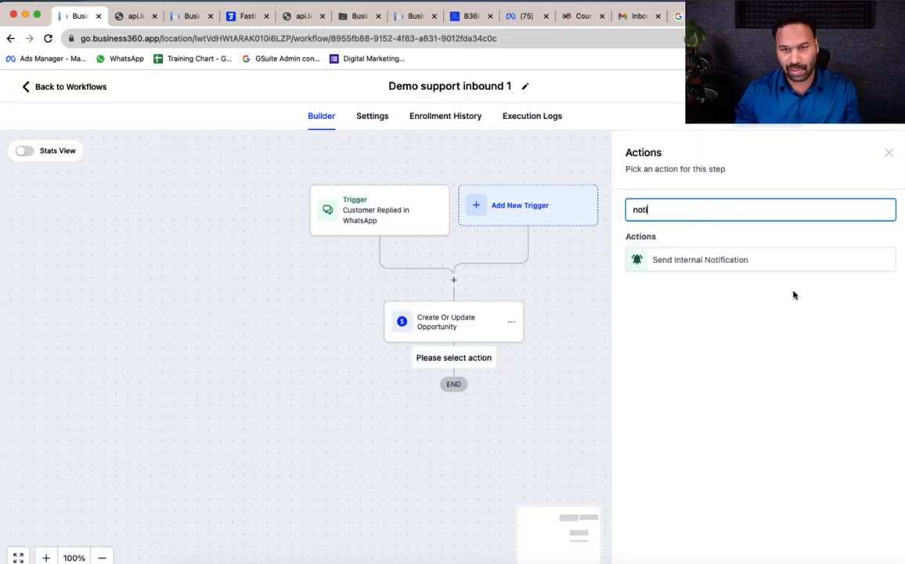
{"action": "left_click", "coordinate": [723, 260]}
{"action": "left_click", "coordinate": [708, 284]}
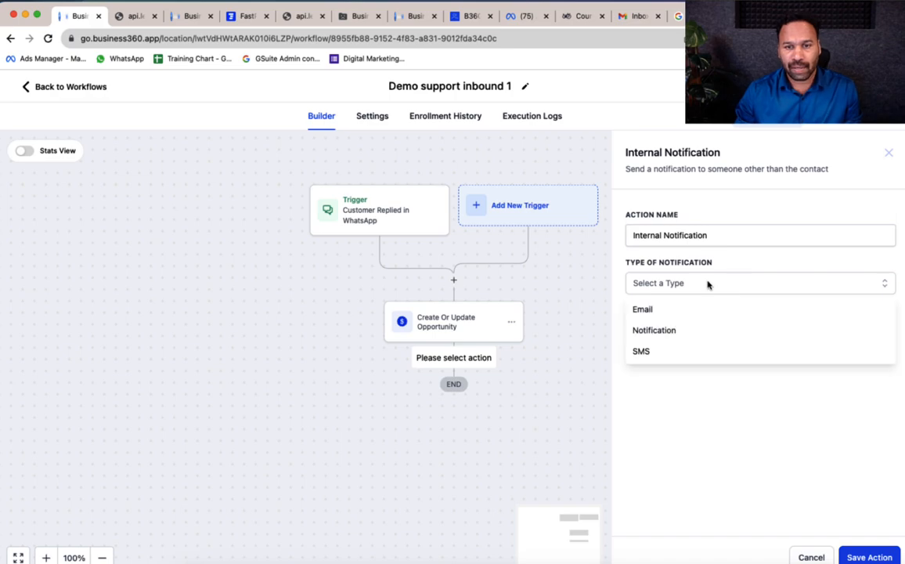
{"action": "left_click", "coordinate": [685, 330]}
{"action": "left_click", "coordinate": [764, 336]}
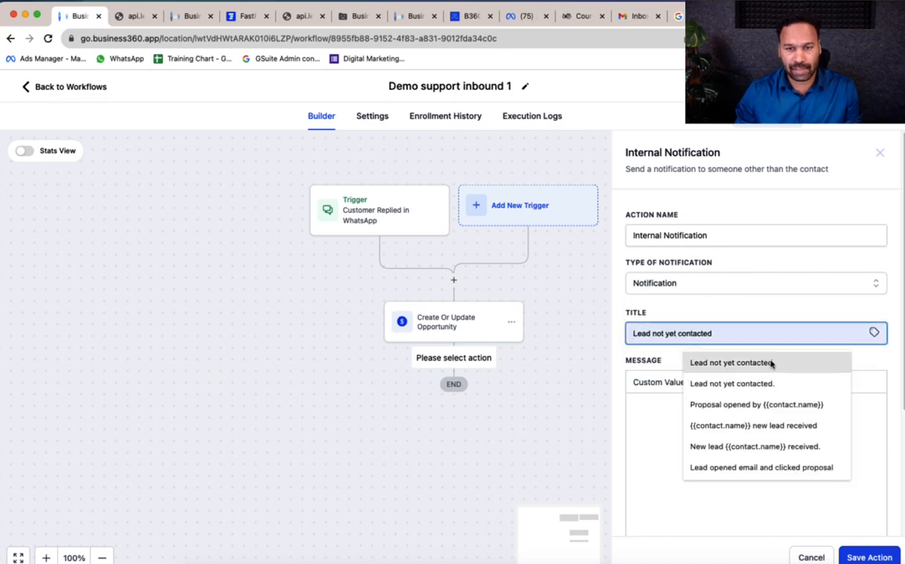
{"action": "type", "text": "Support enqui"}
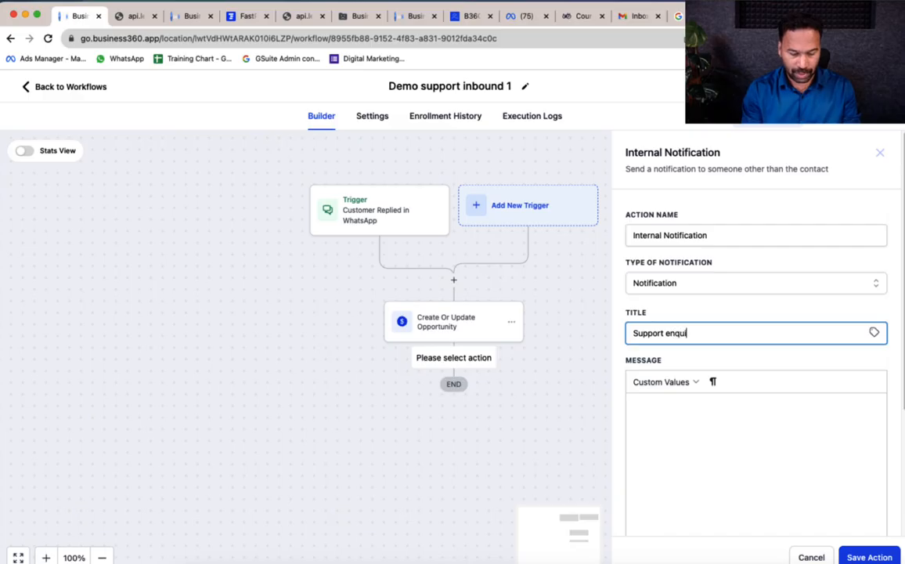
{"action": "type", "text": "ry from"}
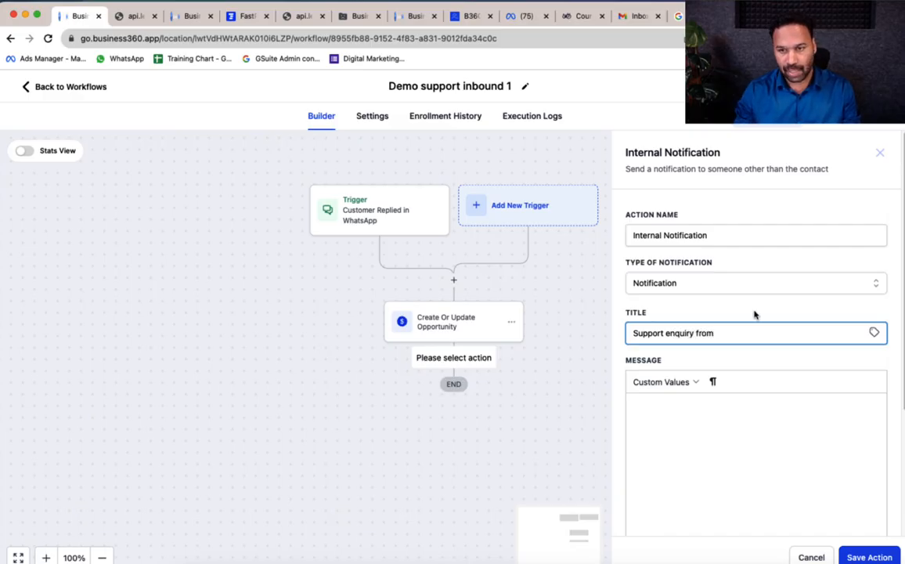
{"action": "left_click", "coordinate": [874, 333]}
{"action": "left_click", "coordinate": [872, 374]}
{"action": "left_click", "coordinate": [870, 373]}
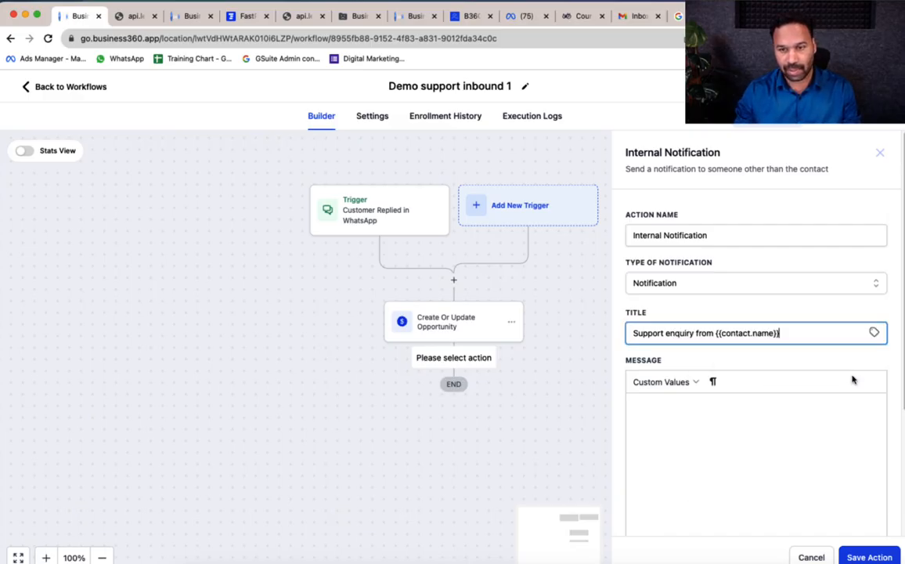
Set the notification to redirect to Opportunity and go to the contact's assigned user
{"action": "left_click", "coordinate": [712, 423]}
{"action": "scroll", "coordinate": [712, 423], "scroll_direction": "down", "scroll_amount": 5}
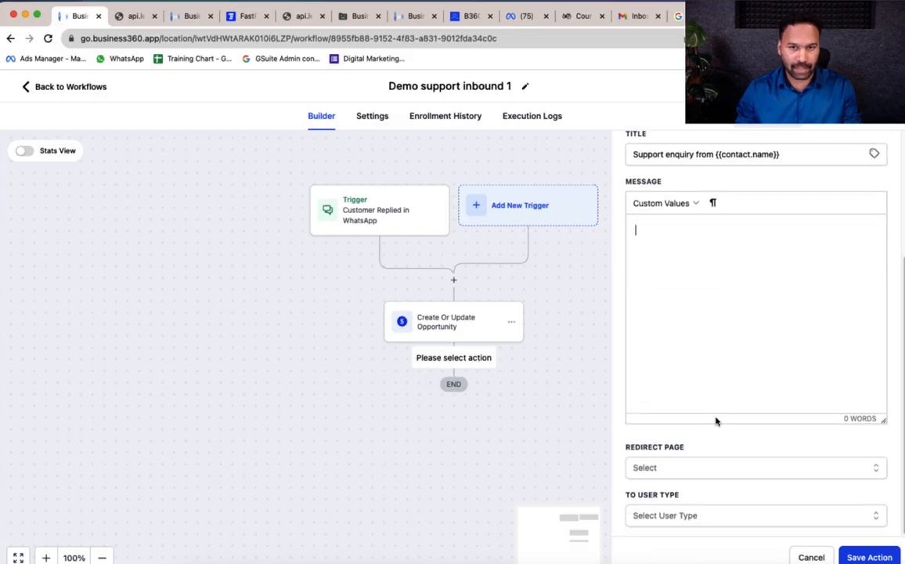
{"action": "left_click", "coordinate": [698, 468]}
{"action": "scroll", "coordinate": [715, 474], "scroll_direction": "down", "scroll_amount": 1}
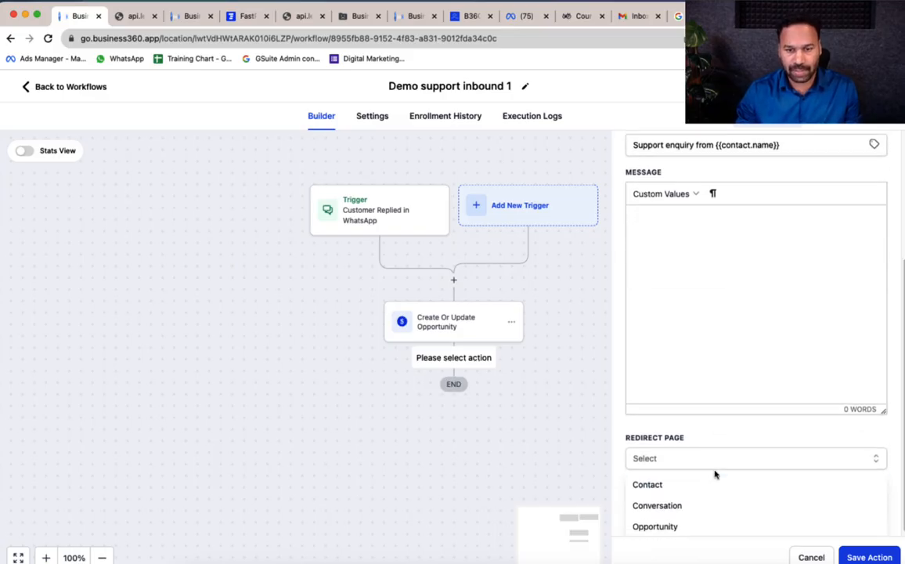
{"action": "left_click", "coordinate": [697, 525]}
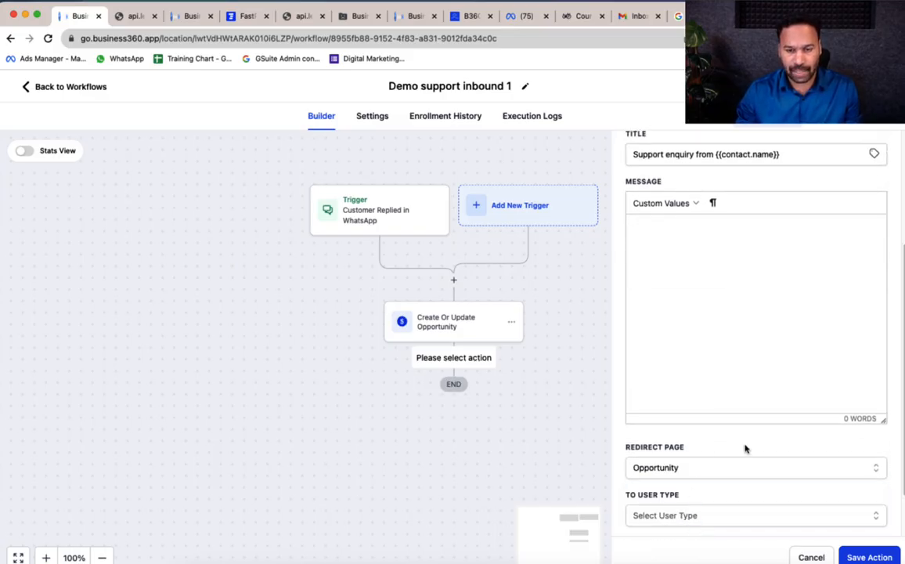
{"action": "left_click", "coordinate": [736, 516]}
{"action": "left_click", "coordinate": [730, 525]}
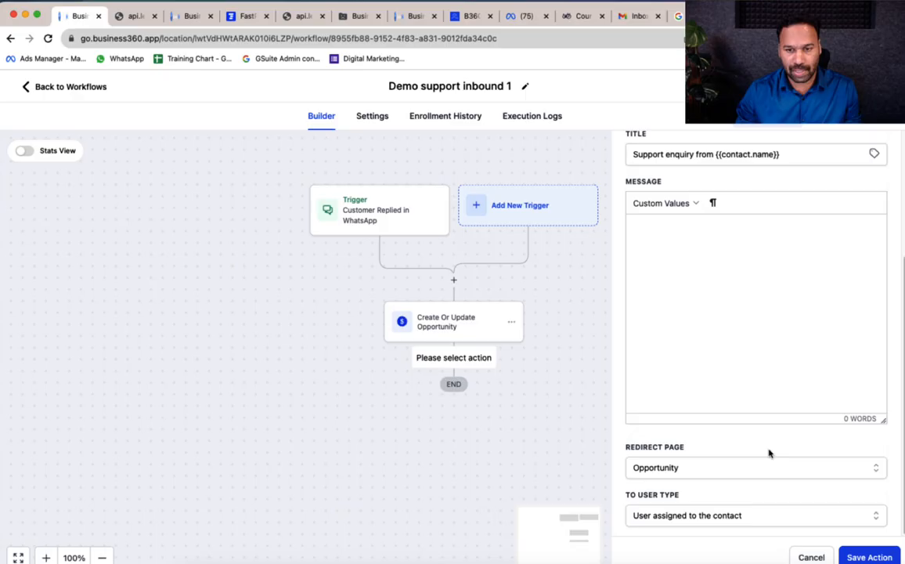
Enter the message 'Support required' and save the notification step
{"action": "left_click", "coordinate": [871, 558]}
{"action": "left_click", "coordinate": [714, 361]}
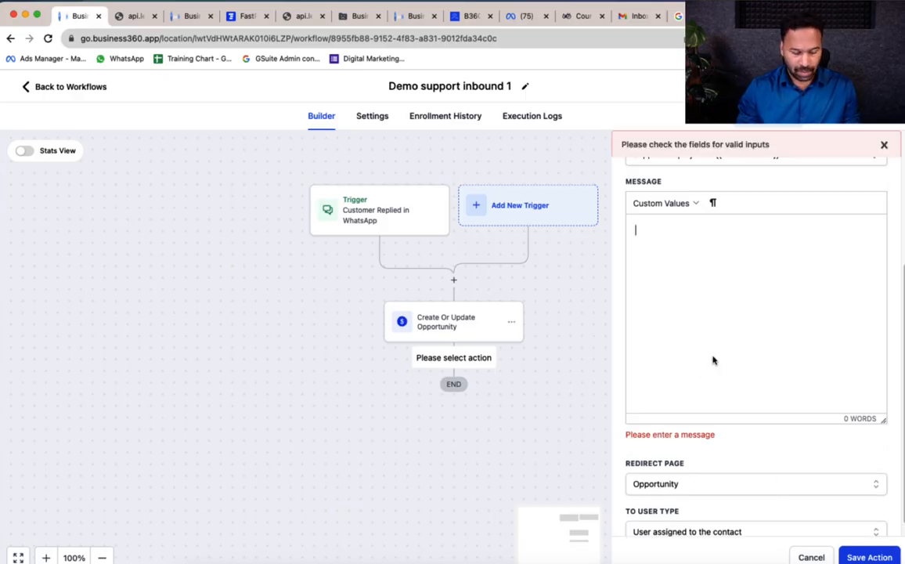
{"action": "type", "text": "Support"}
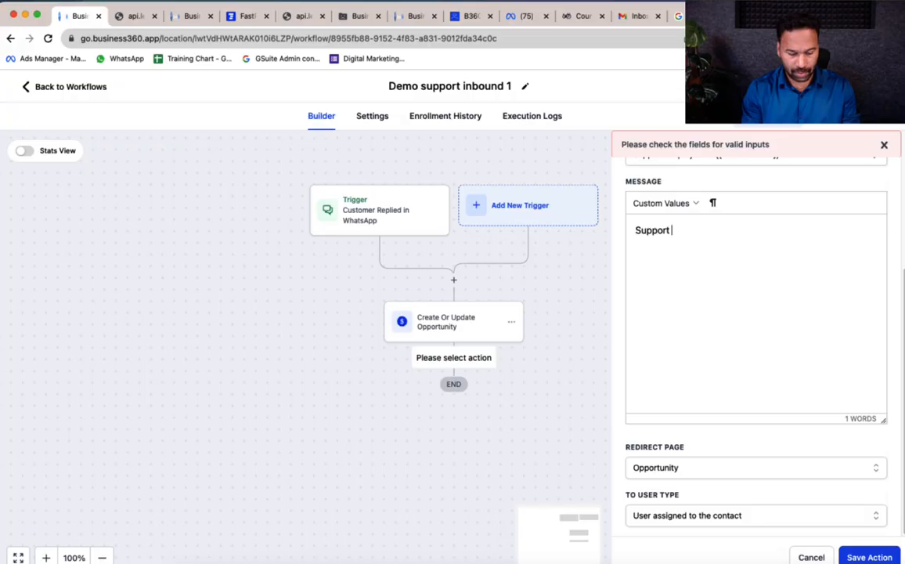
{"action": "type", "text": " required"}
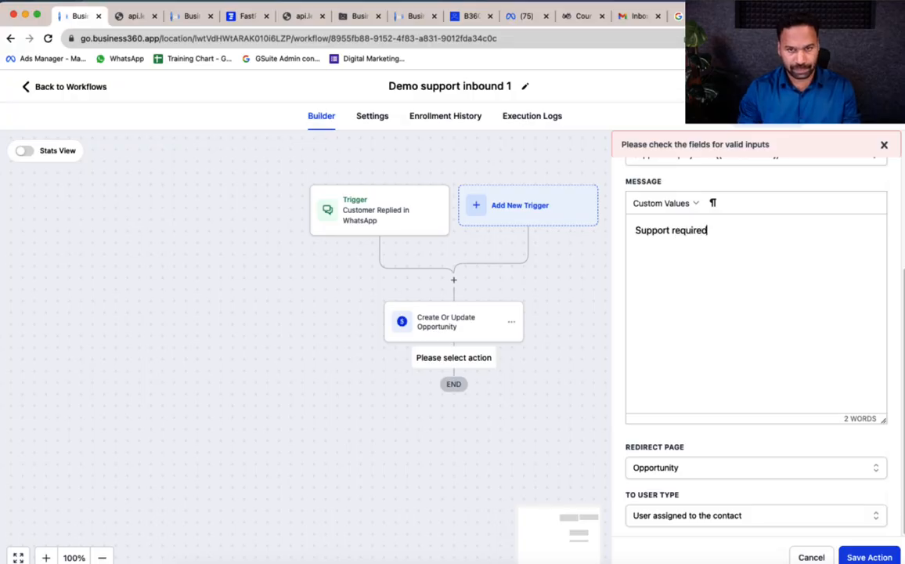
{"action": "left_click", "coordinate": [877, 555]}
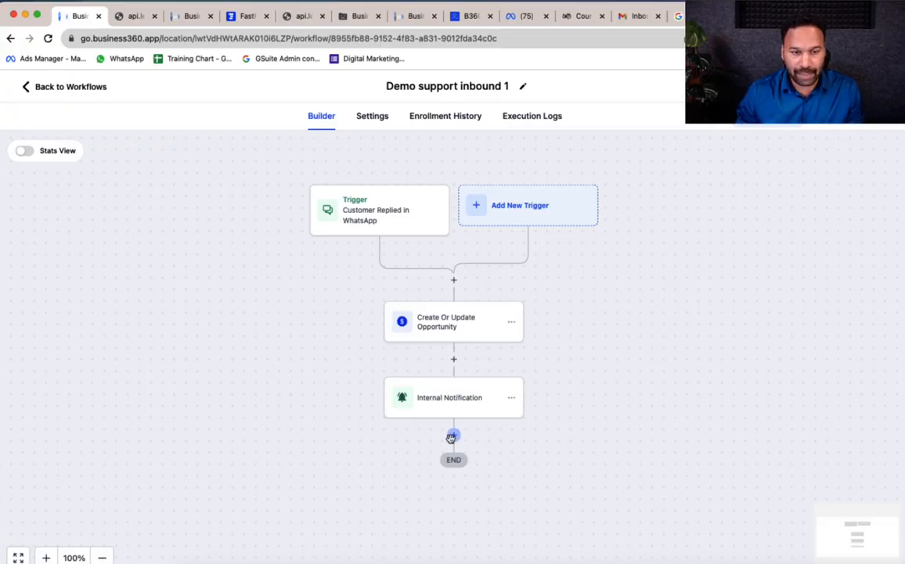
Add a Send WhatsApp Message step using the demo_service_1 (en_US) template and save it
{"action": "left_click", "coordinate": [451, 437]}
{"action": "type", "text": "what"}
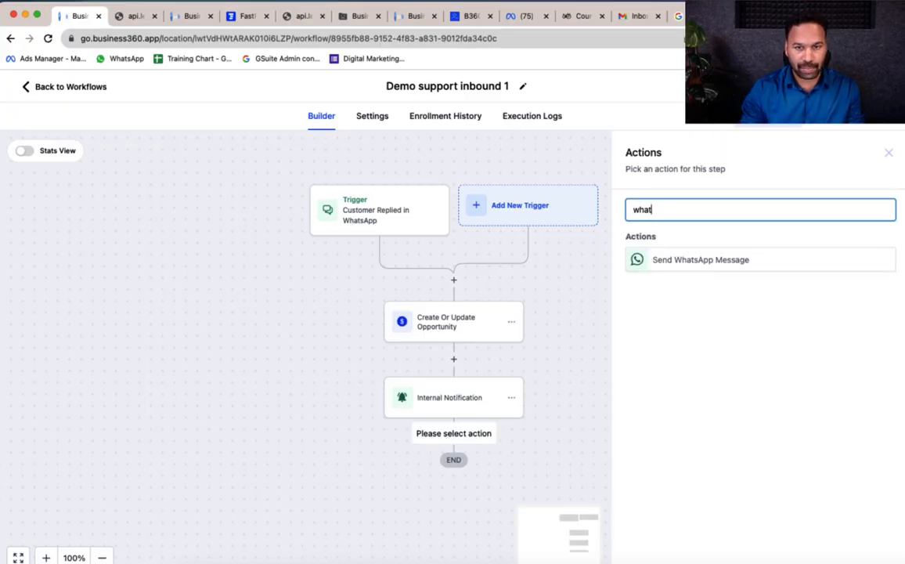
{"action": "left_click", "coordinate": [679, 260]}
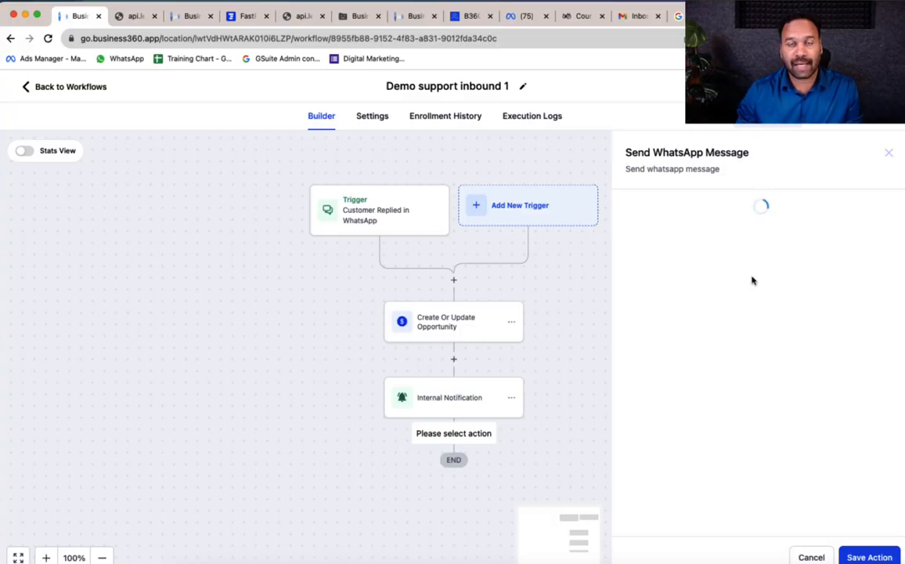
{"action": "left_click", "coordinate": [730, 287]}
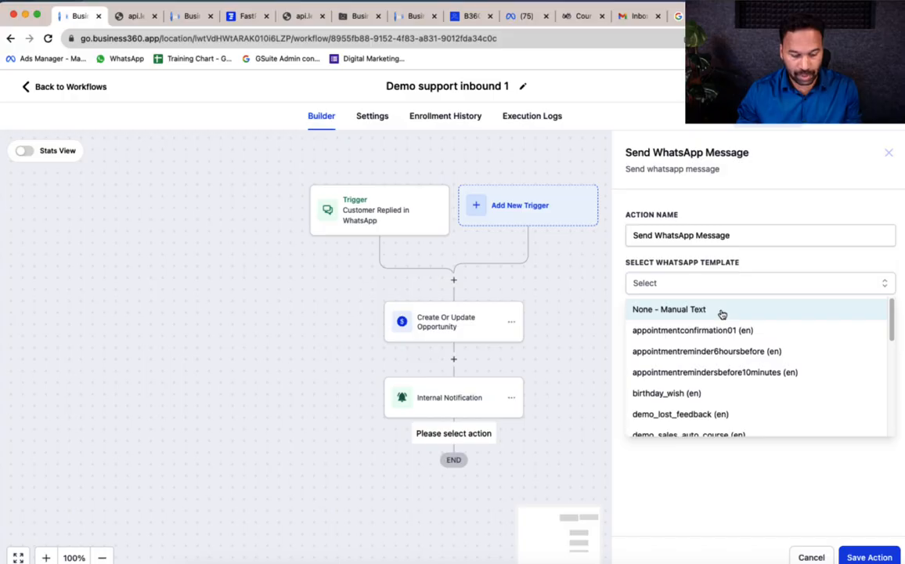
{"action": "scroll", "coordinate": [729, 360], "scroll_direction": "down", "scroll_amount": 1}
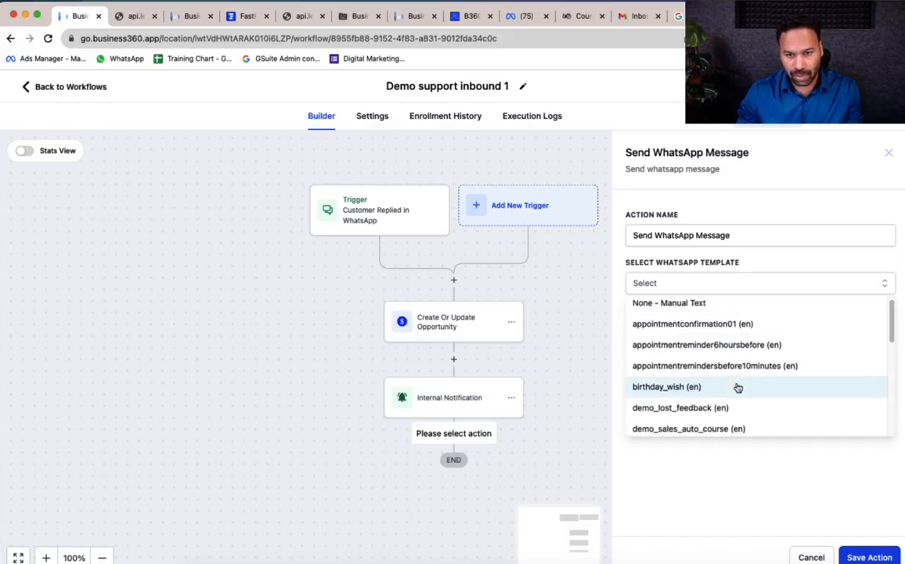
{"action": "scroll", "coordinate": [738, 387], "scroll_direction": "down", "scroll_amount": 3}
{"action": "left_click", "coordinate": [707, 376]}
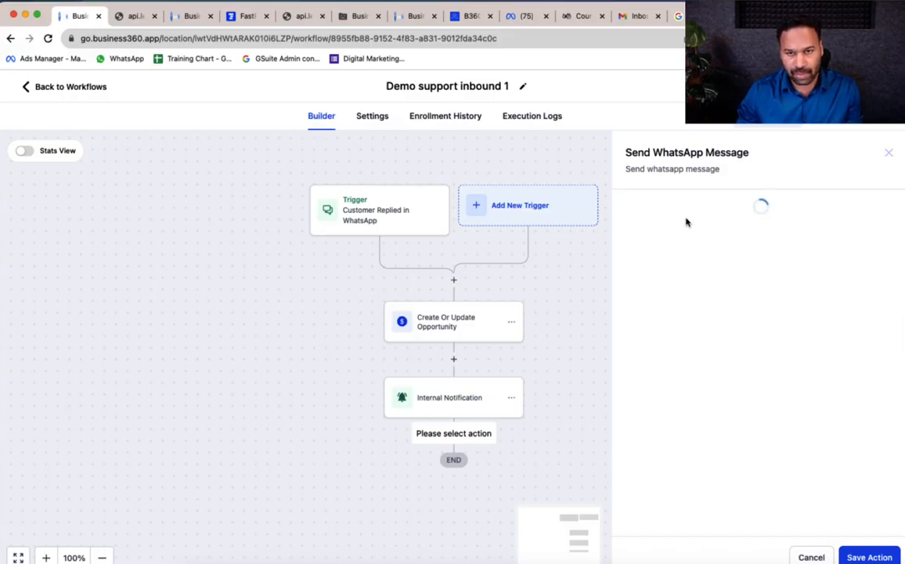
{"action": "left_click", "coordinate": [712, 289]}
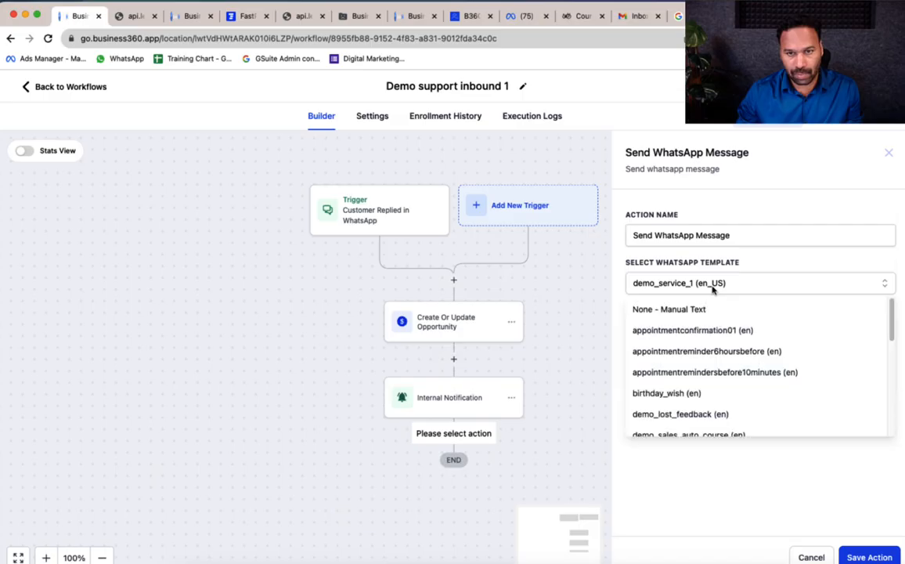
{"action": "left_click", "coordinate": [712, 287]}
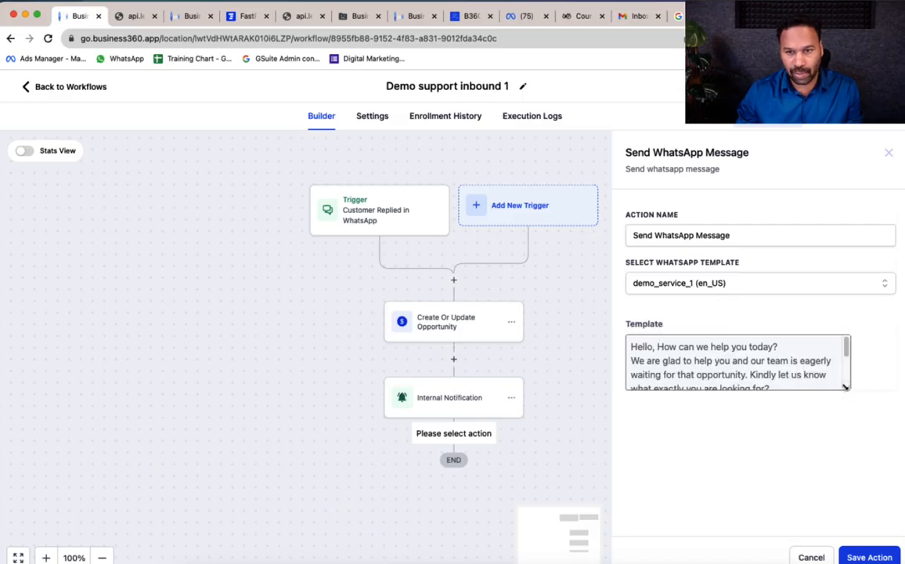
{"action": "left_click_drag", "start_coordinate": [847, 388], "coordinate": [856, 449]}
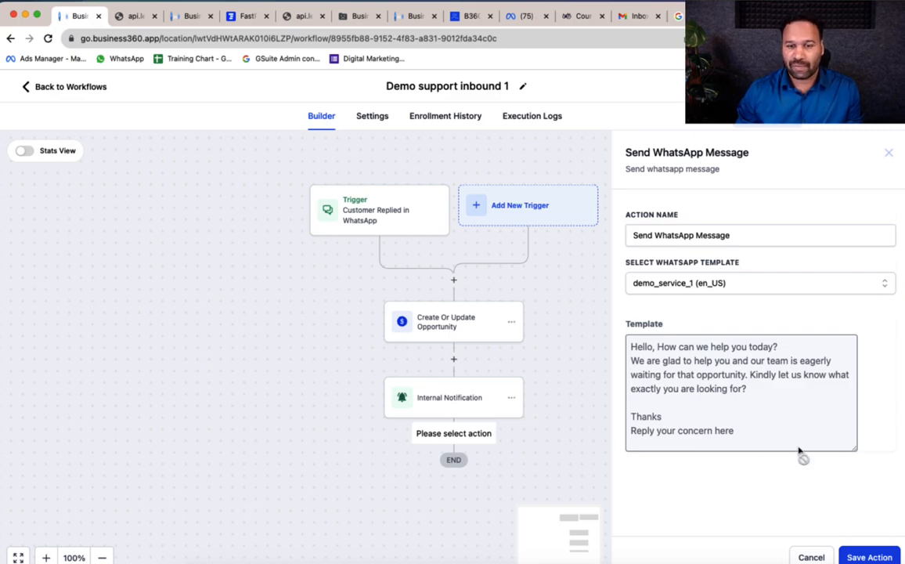
{"action": "left_click", "coordinate": [869, 556]}
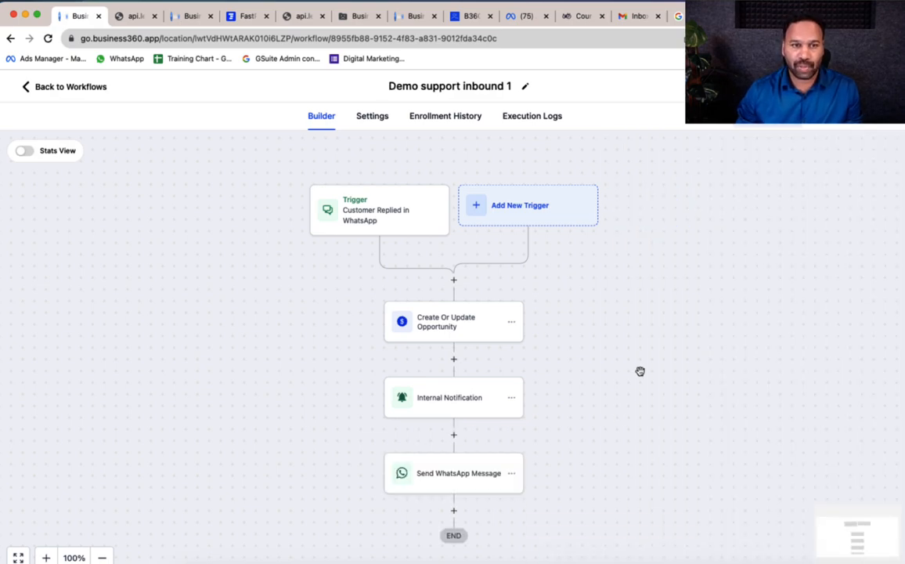
{"action": "scroll", "coordinate": [653, 354], "scroll_direction": "down", "scroll_amount": 2}
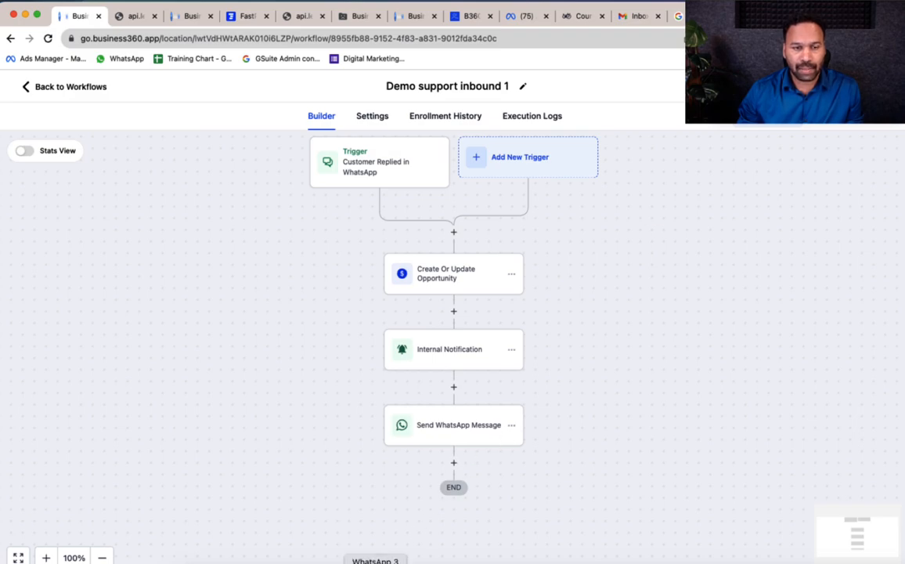
Send 'Support' to the business chat in WhatsApp, then return to the browser
{"action": "left_click", "coordinate": [375, 562]}
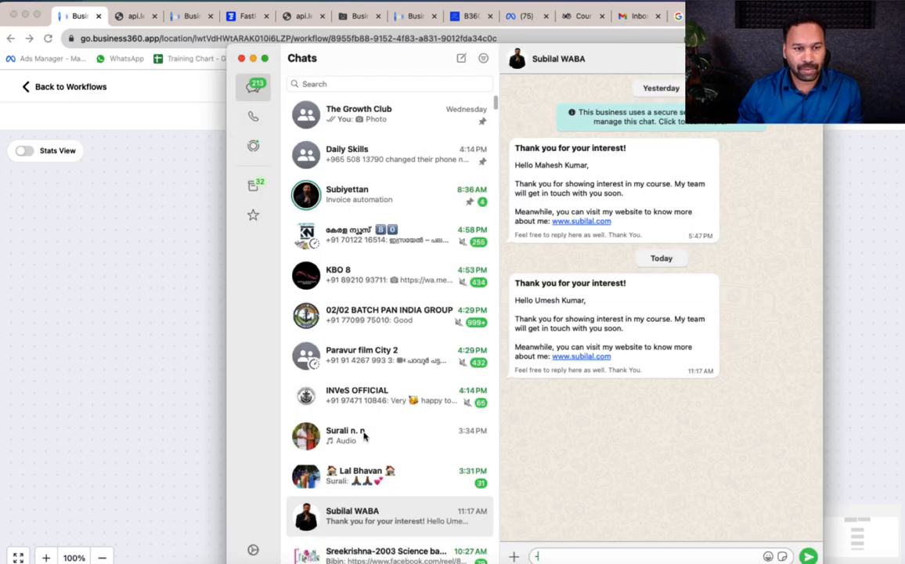
{"action": "scroll", "coordinate": [376, 350], "scroll_direction": "down", "scroll_amount": 1}
{"action": "scroll", "coordinate": [376, 350], "scroll_direction": "down", "scroll_amount": 2}
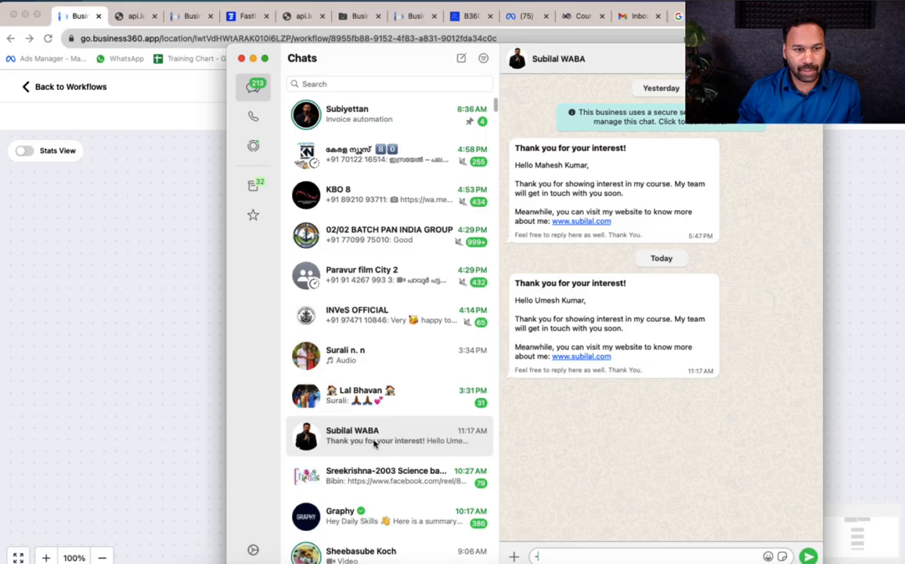
{"action": "type", "text": "S"}
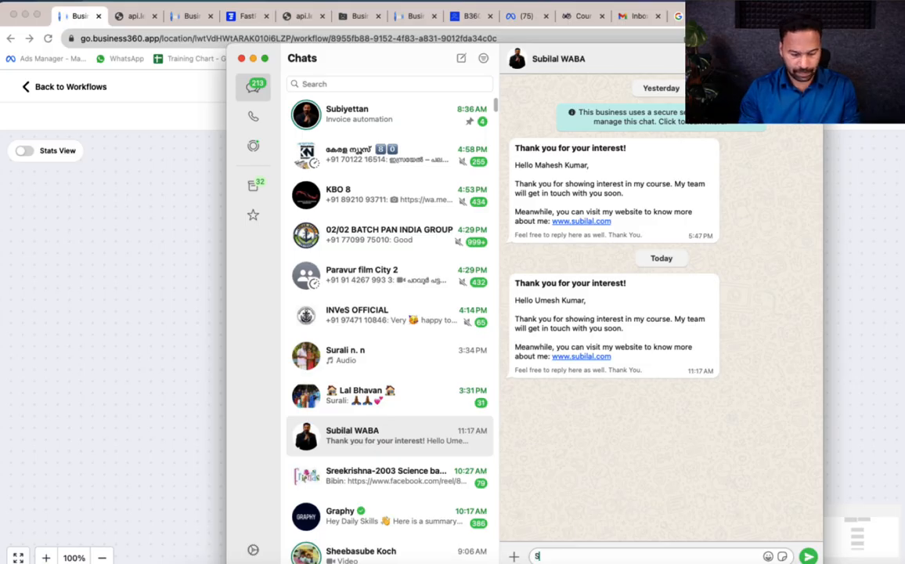
{"action": "type", "text": "upport"}
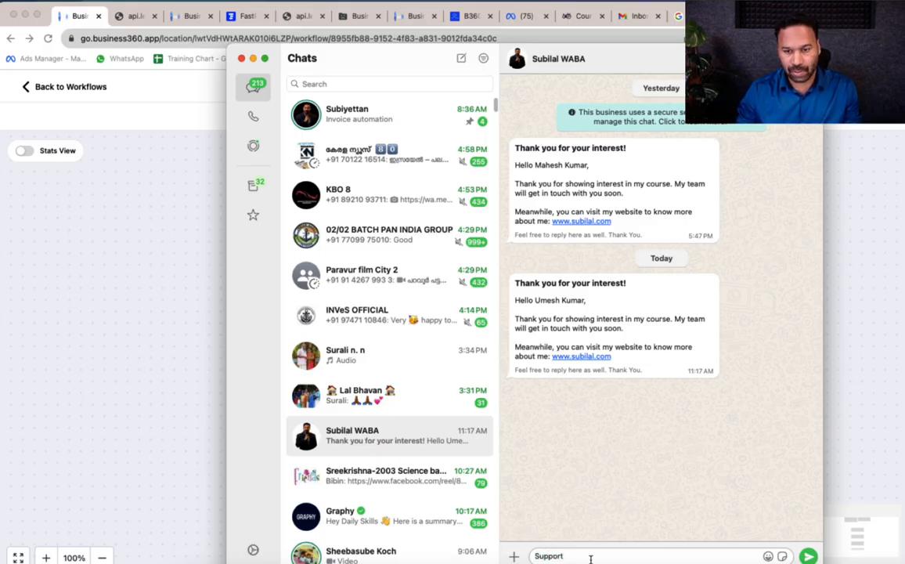
{"action": "left_click", "coordinate": [809, 557]}
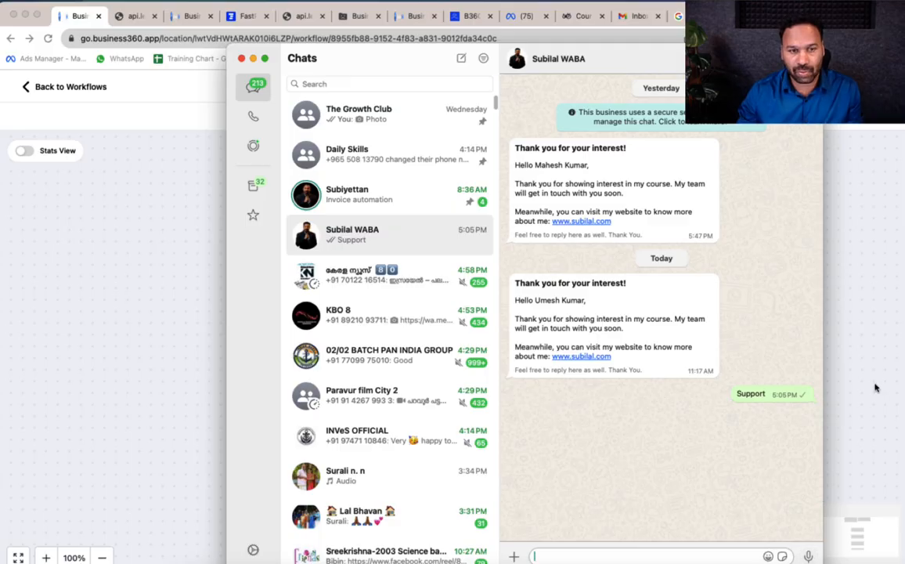
{"action": "left_click", "coordinate": [876, 388]}
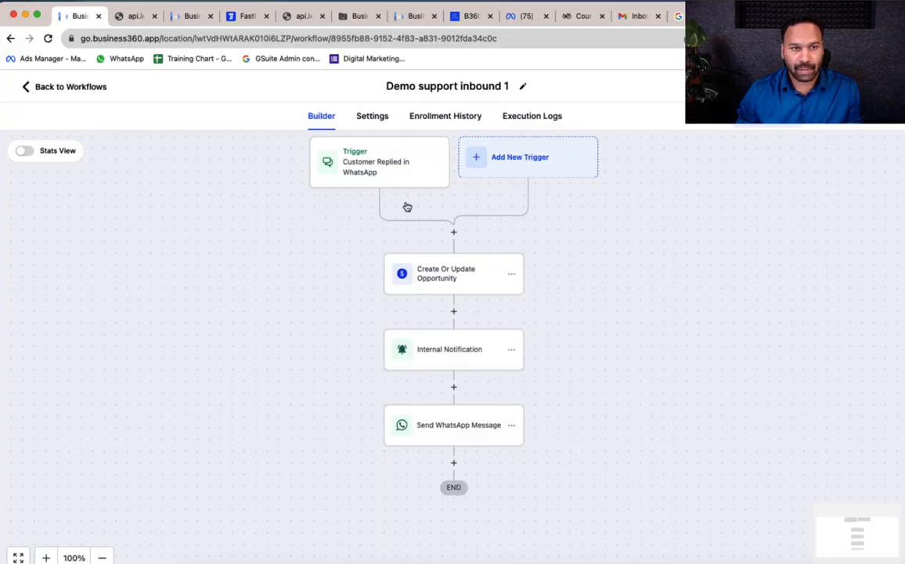
Open Enrollment History, check WhatsApp for the automated reply, then return to the history page
{"action": "left_click", "coordinate": [441, 118]}
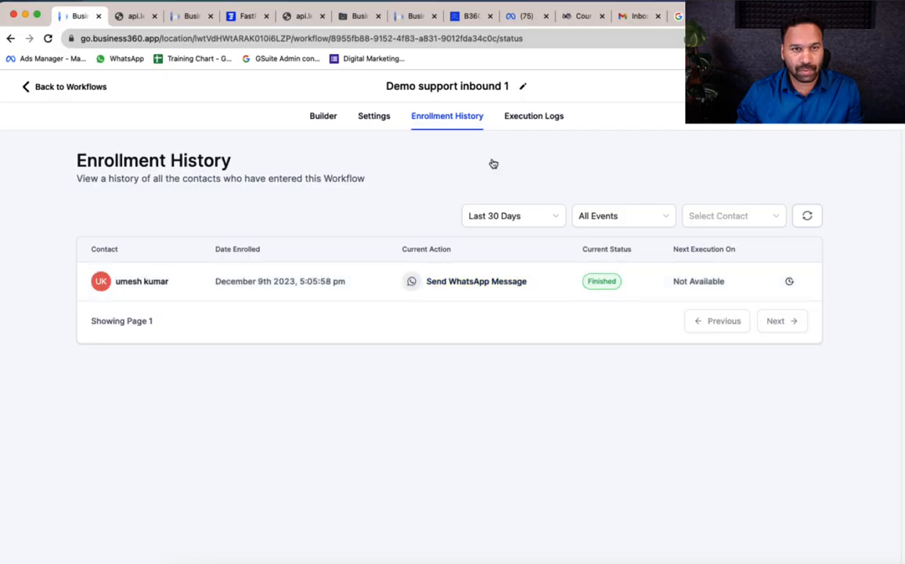
{"action": "left_click", "coordinate": [374, 557]}
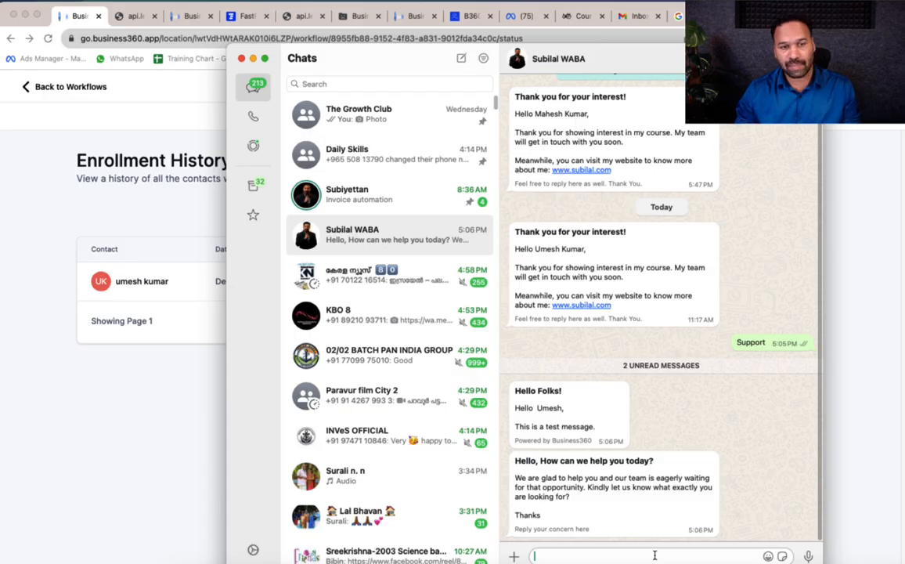
{"action": "left_click", "coordinate": [166, 472]}
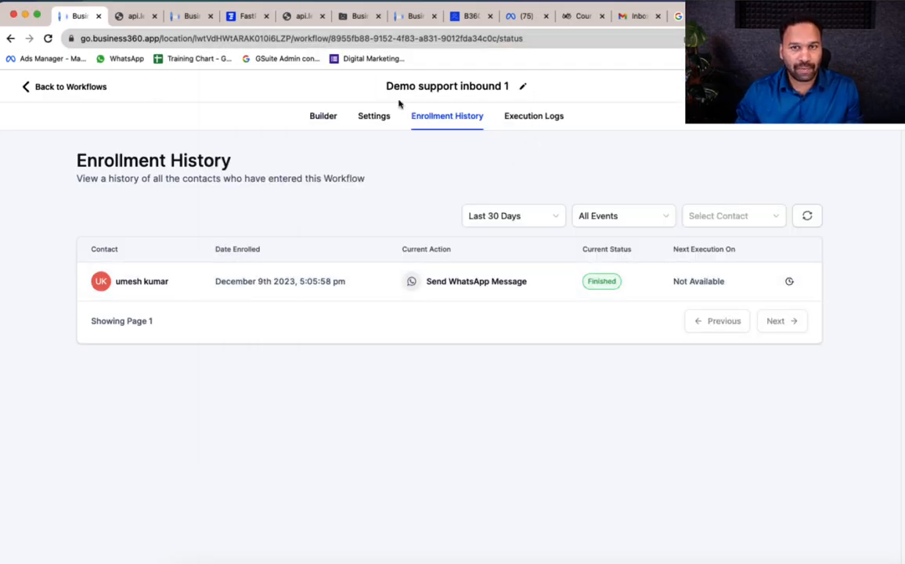
Open the Demo support pipeline board and drag the support opportunity into Addressed
{"action": "left_click", "coordinate": [69, 88]}
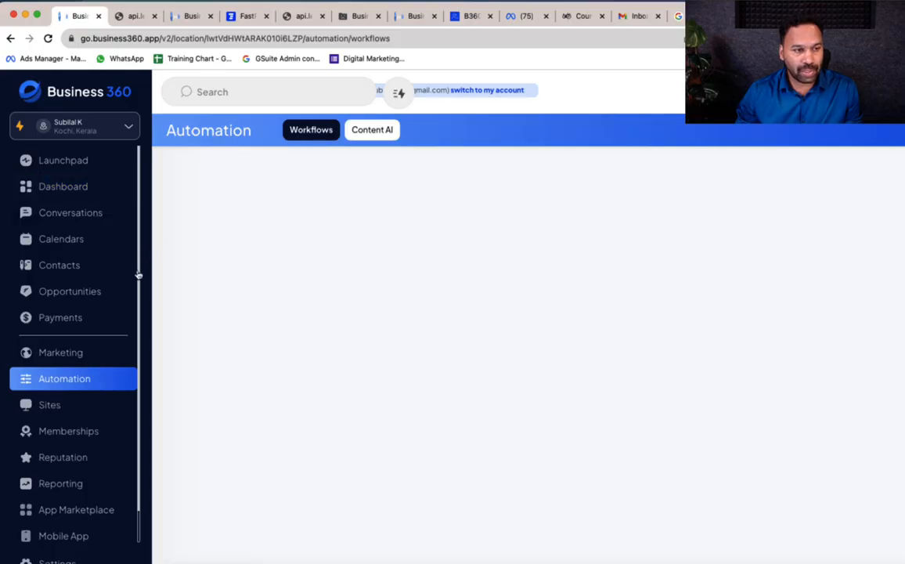
{"action": "left_click", "coordinate": [75, 292]}
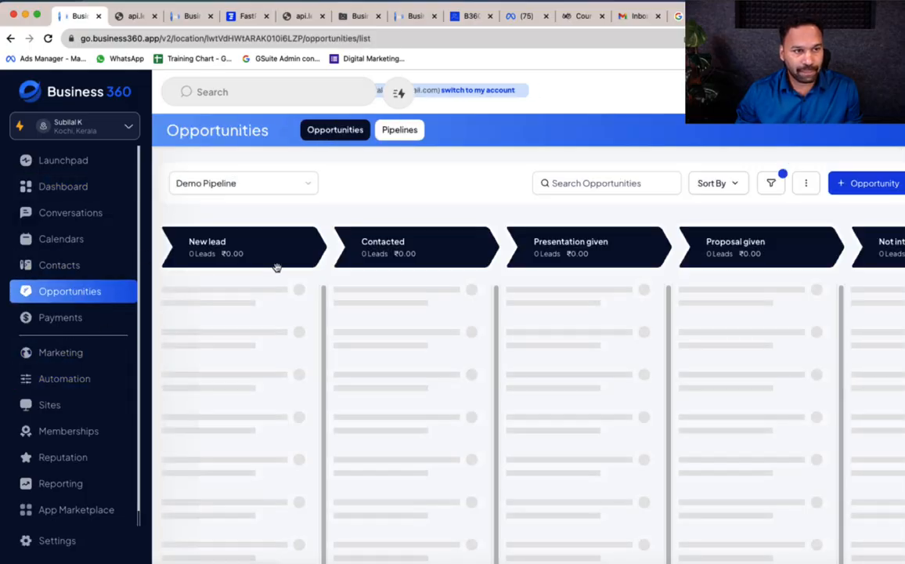
{"action": "left_click", "coordinate": [265, 185]}
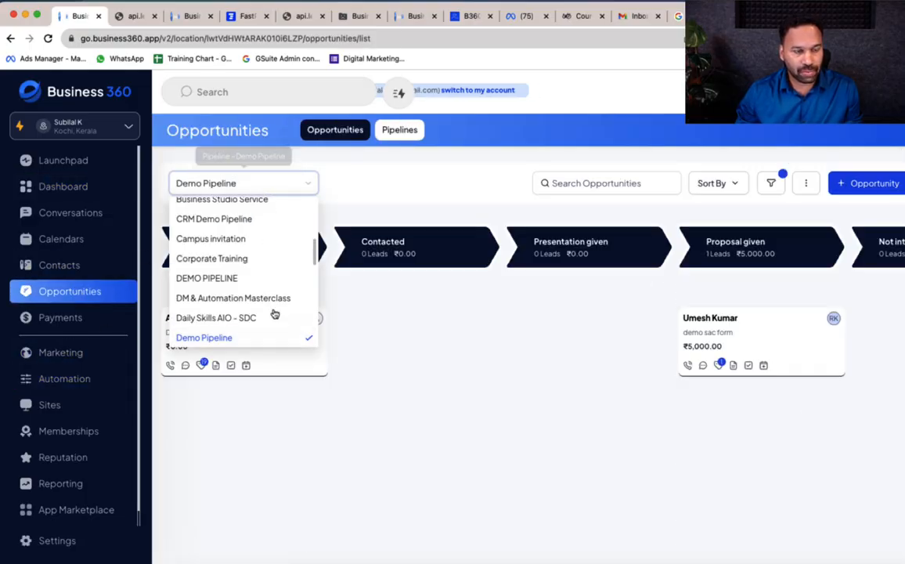
{"action": "scroll", "coordinate": [259, 295], "scroll_direction": "down", "scroll_amount": 5}
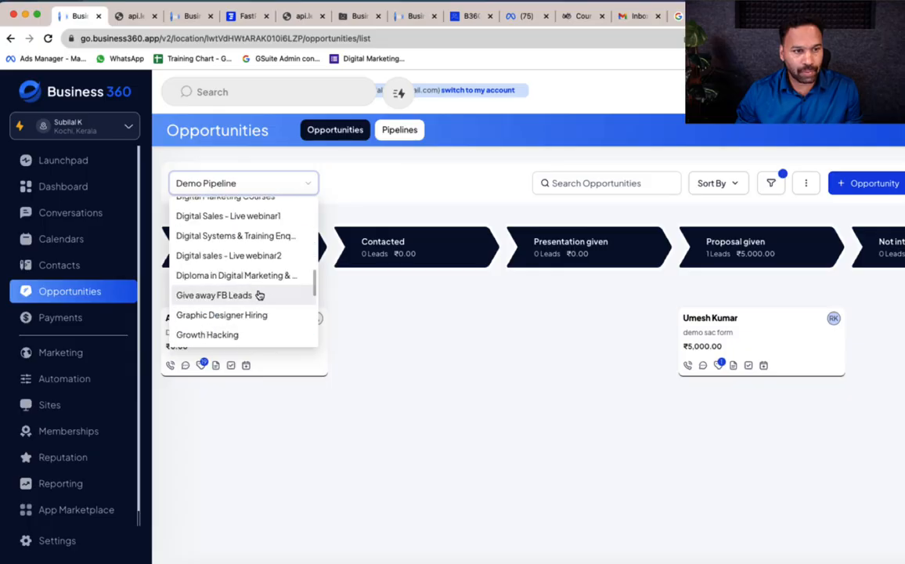
{"action": "scroll", "coordinate": [259, 295], "scroll_direction": "up", "scroll_amount": 4}
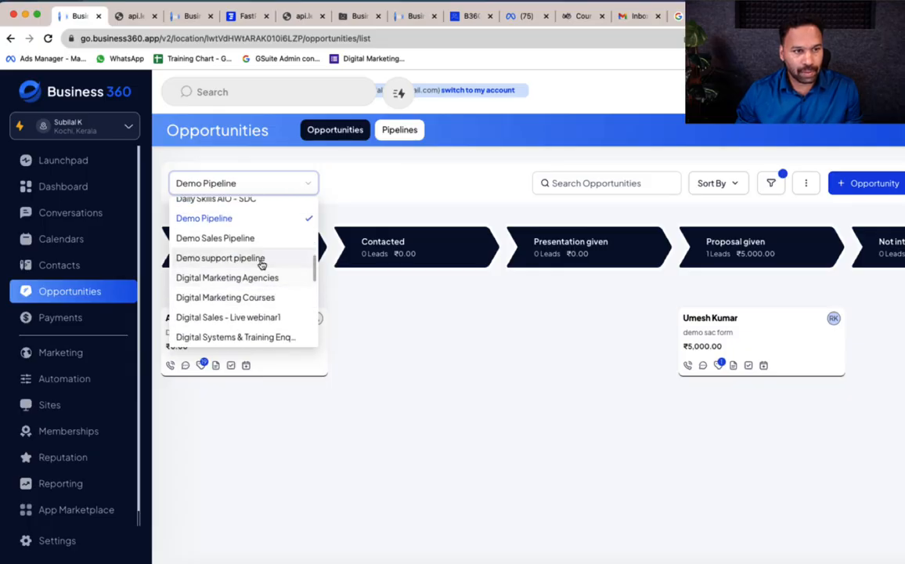
{"action": "left_click", "coordinate": [261, 260]}
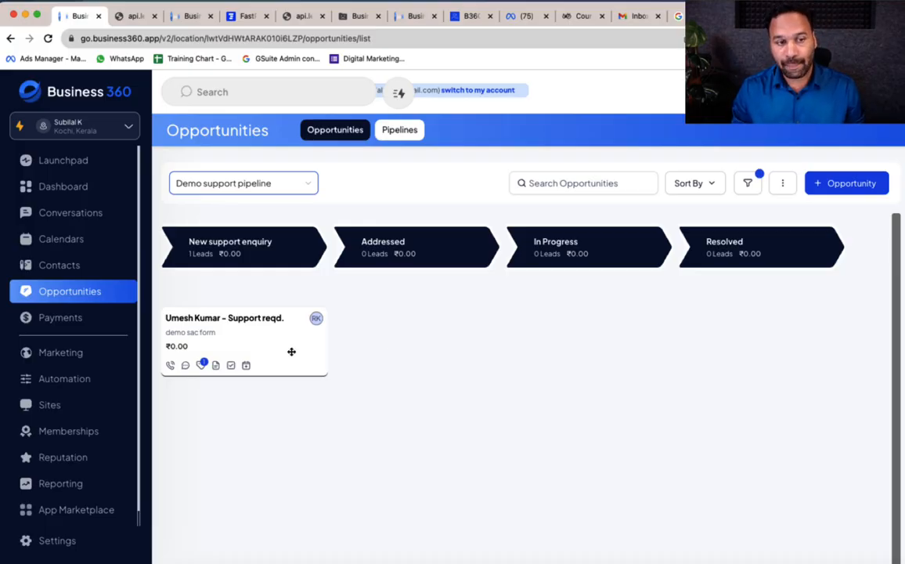
{"action": "left_click_drag", "start_coordinate": [259, 345], "coordinate": [323, 342]}
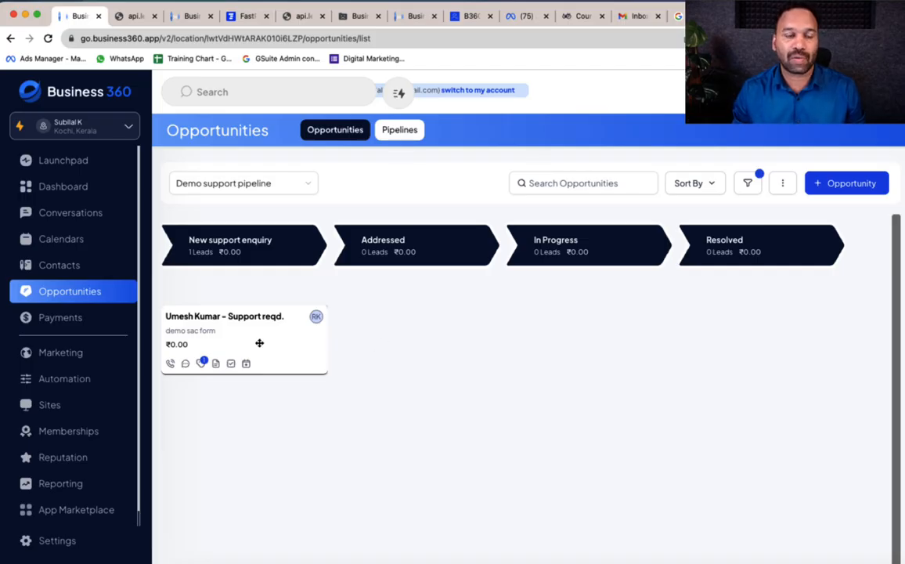
{"action": "left_click_drag", "start_coordinate": [258, 344], "coordinate": [420, 329]}
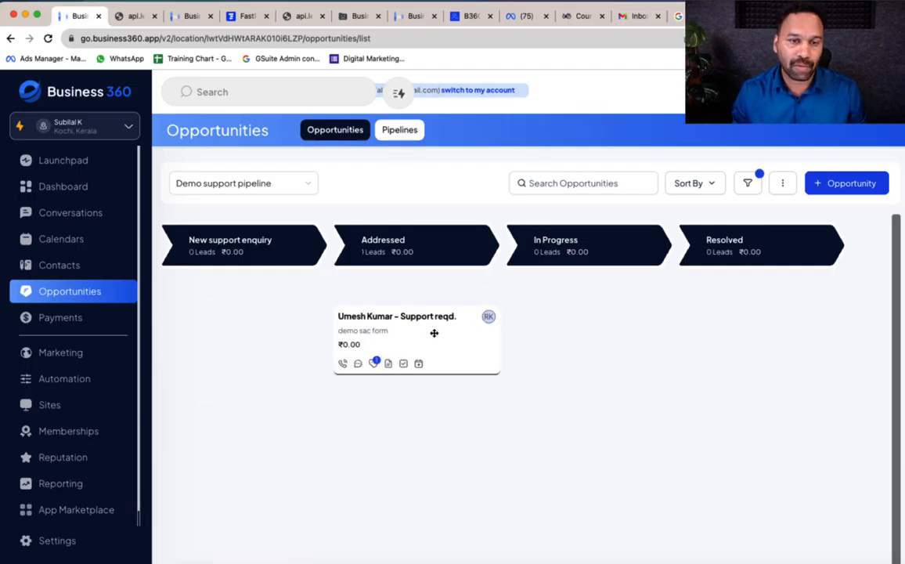